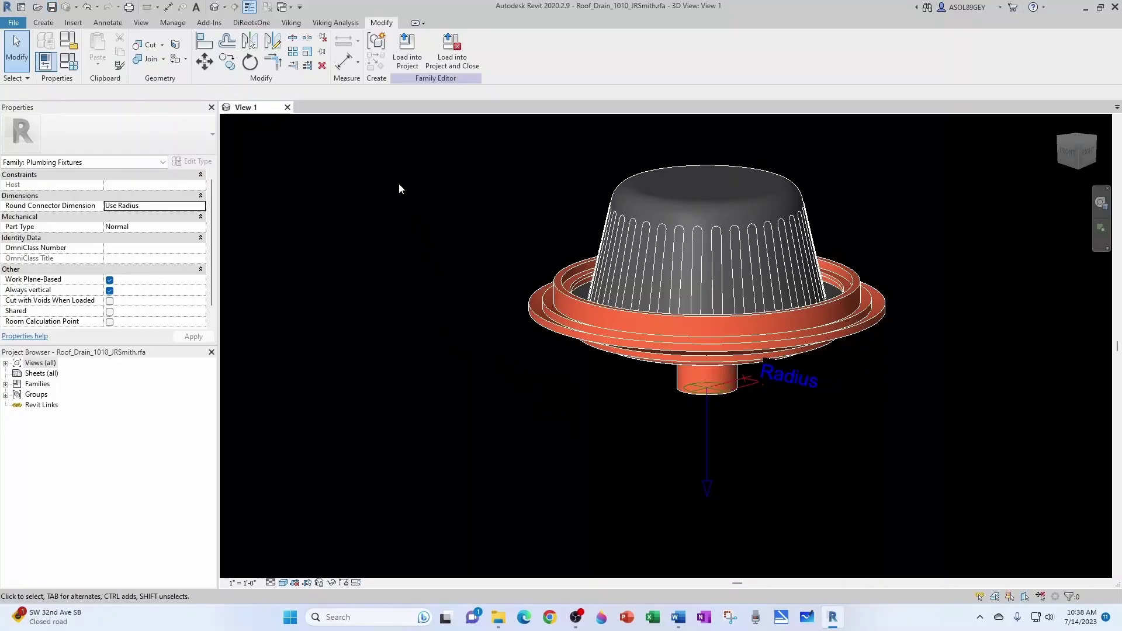
Start a new family from the Annotations folder's Generic Tag.rft template.
click(13, 22)
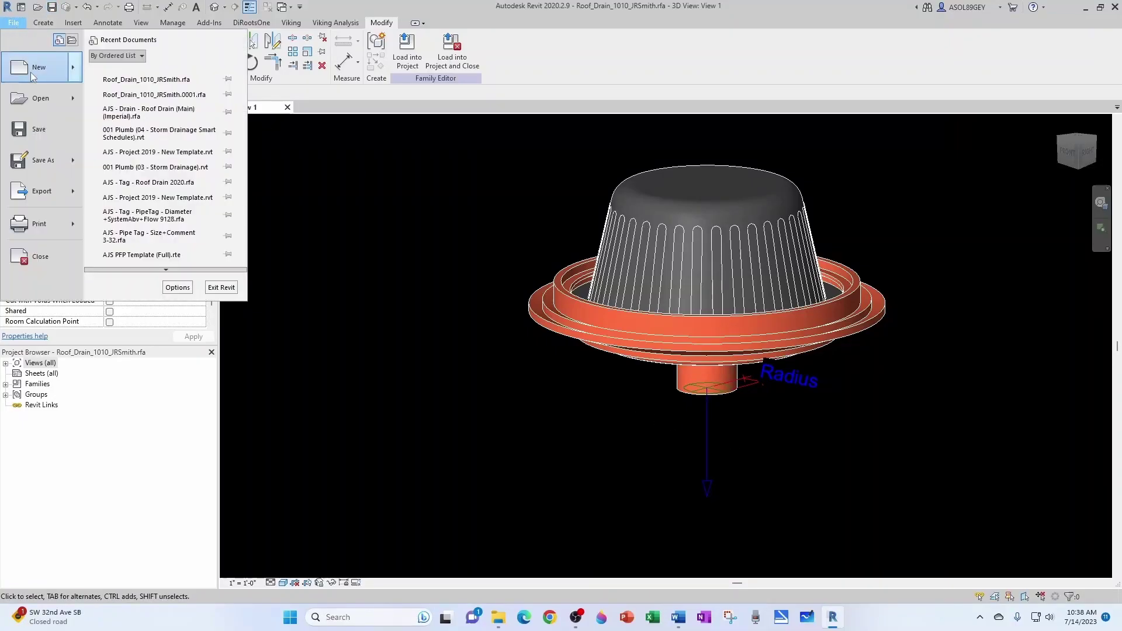
mouse_move(32, 76)
click(117, 72)
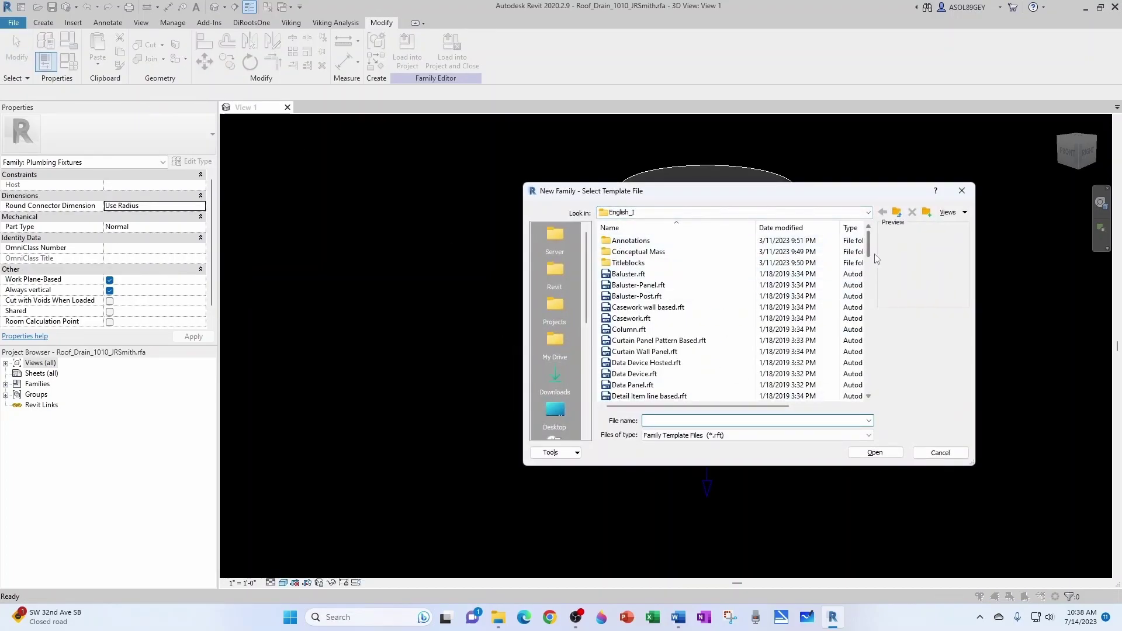
double_click(633, 242)
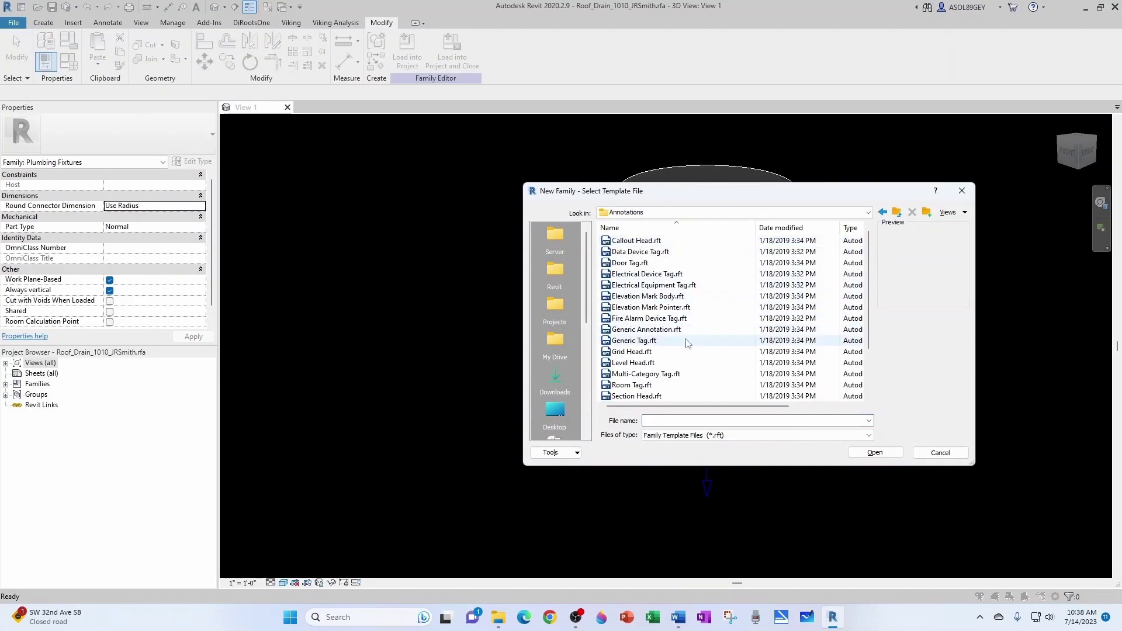
click(633, 342)
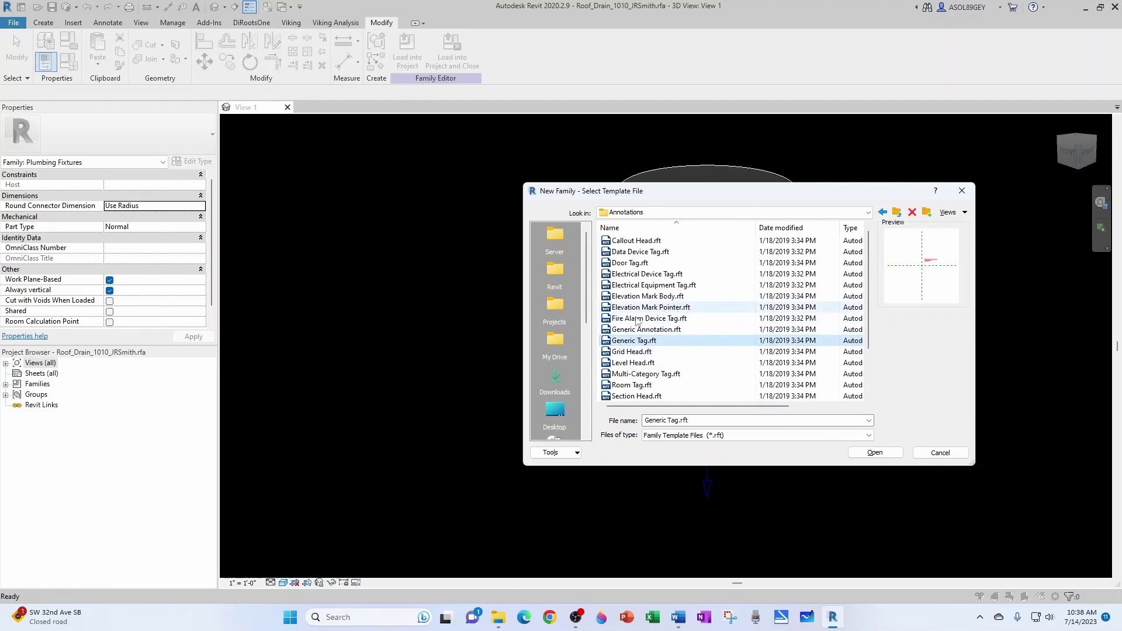
click(867, 450)
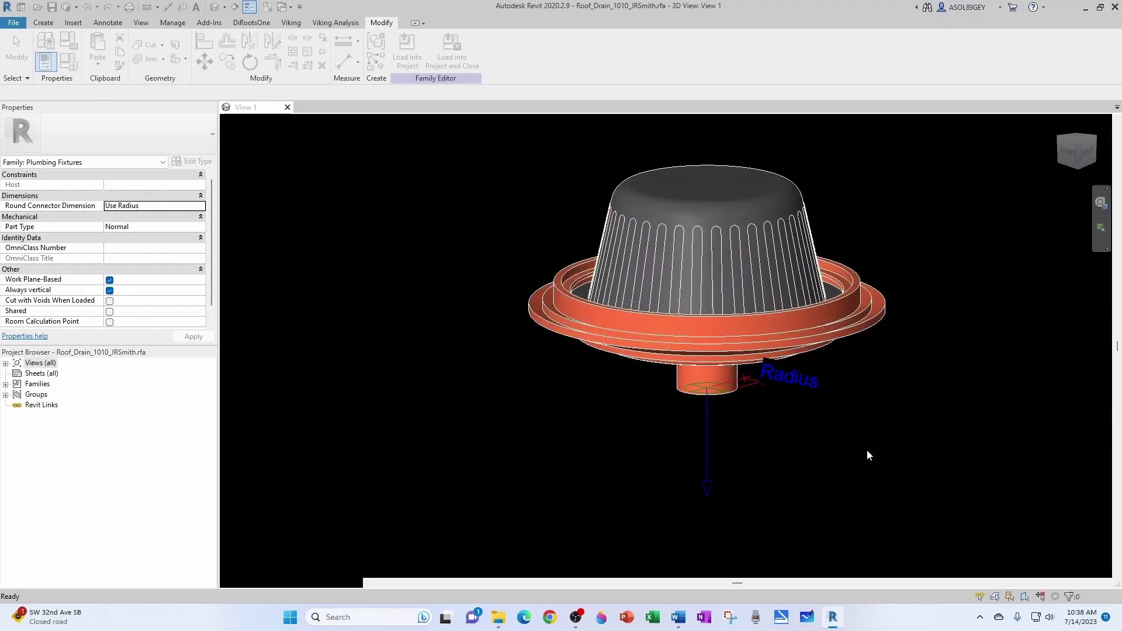
Delete the template's default note and set the family category to Plumbing Fixture Tags.
click(719, 315)
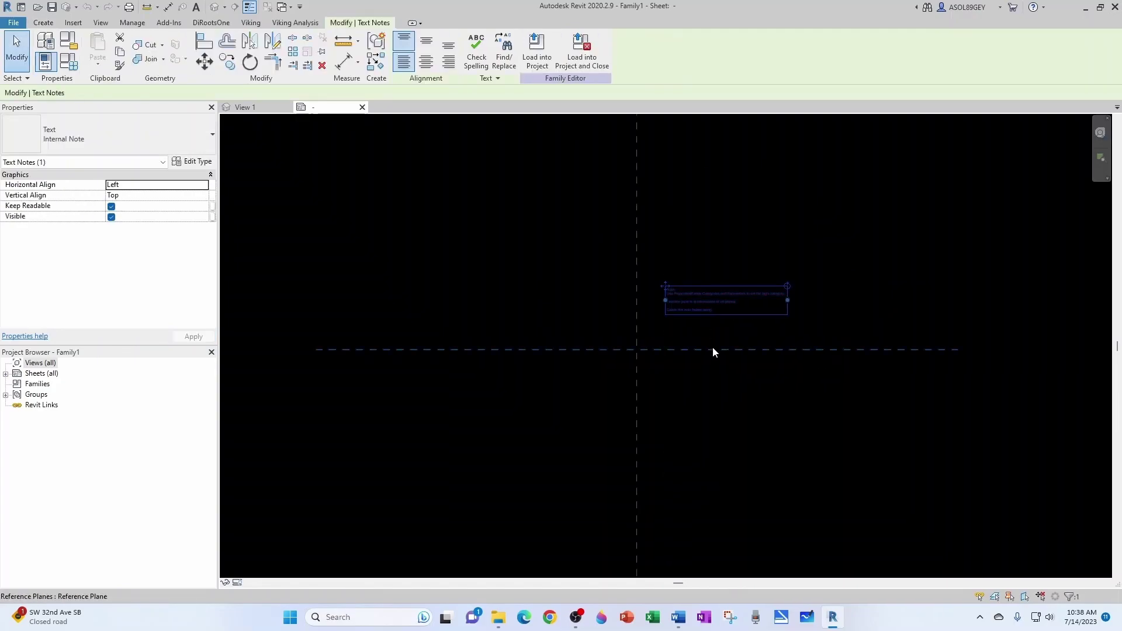
key(Delete)
scroll(705, 352, up, 1)
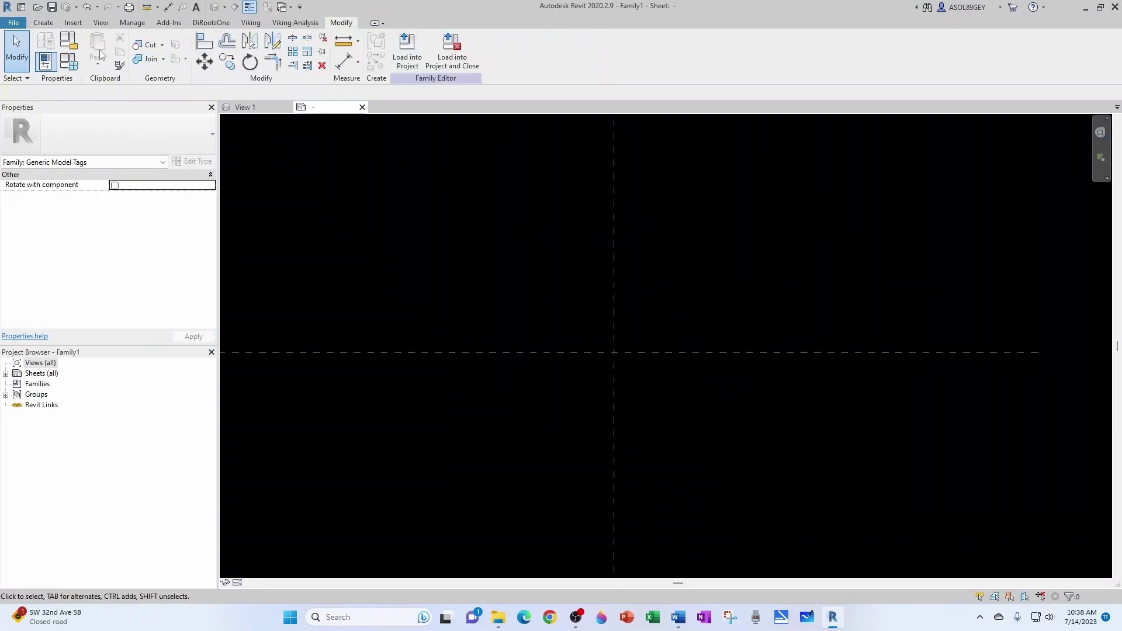
click(71, 51)
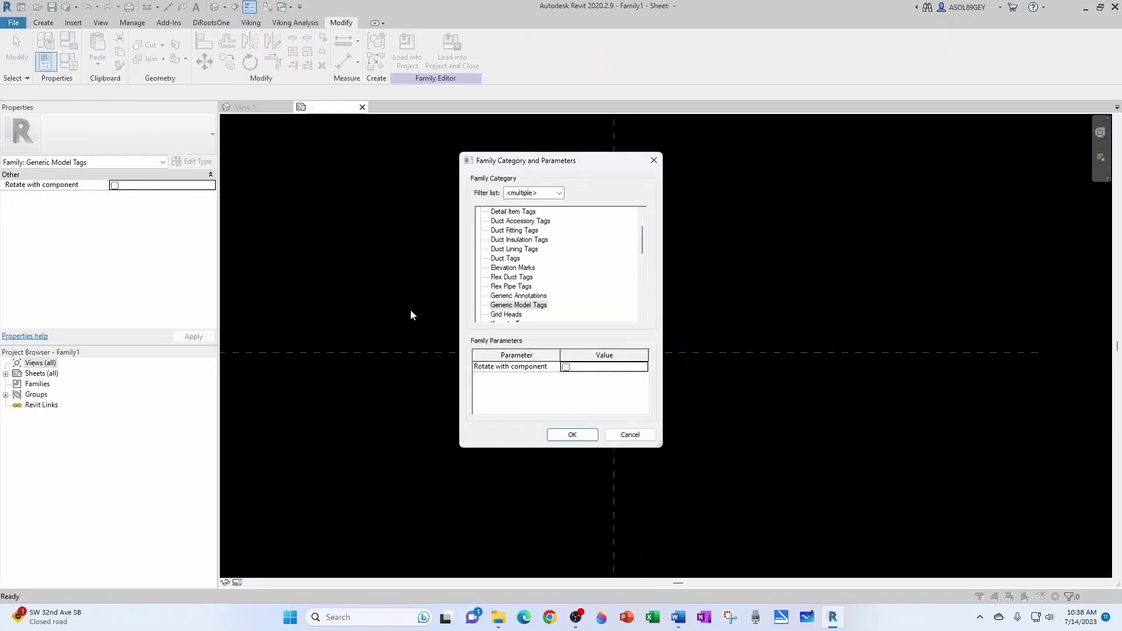
scroll(524, 279, down, 9)
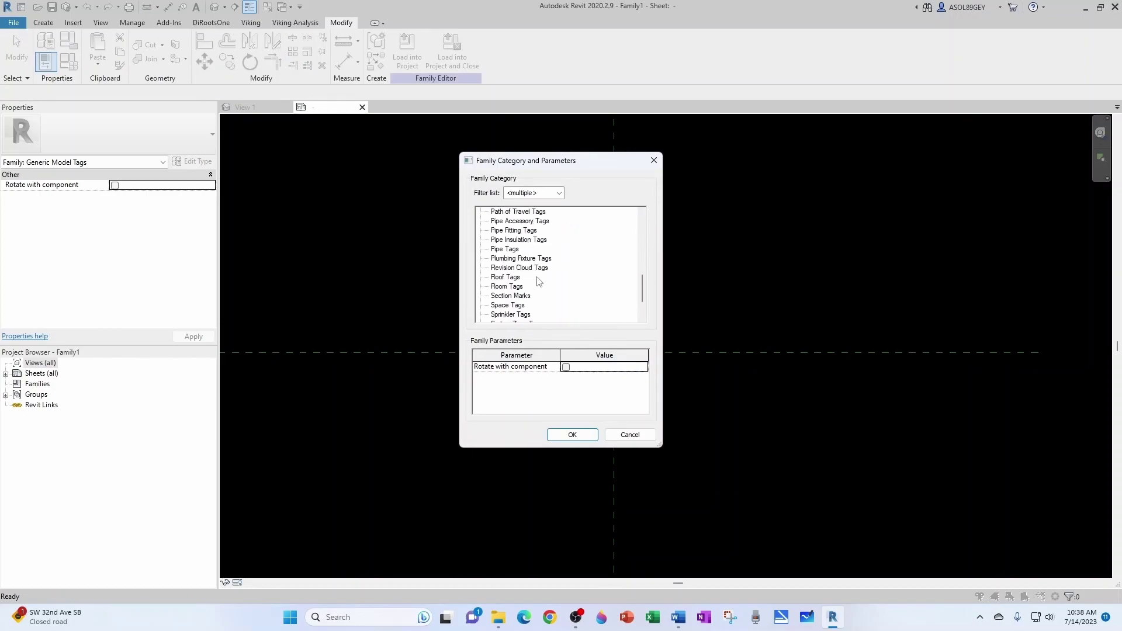
click(534, 259)
click(554, 435)
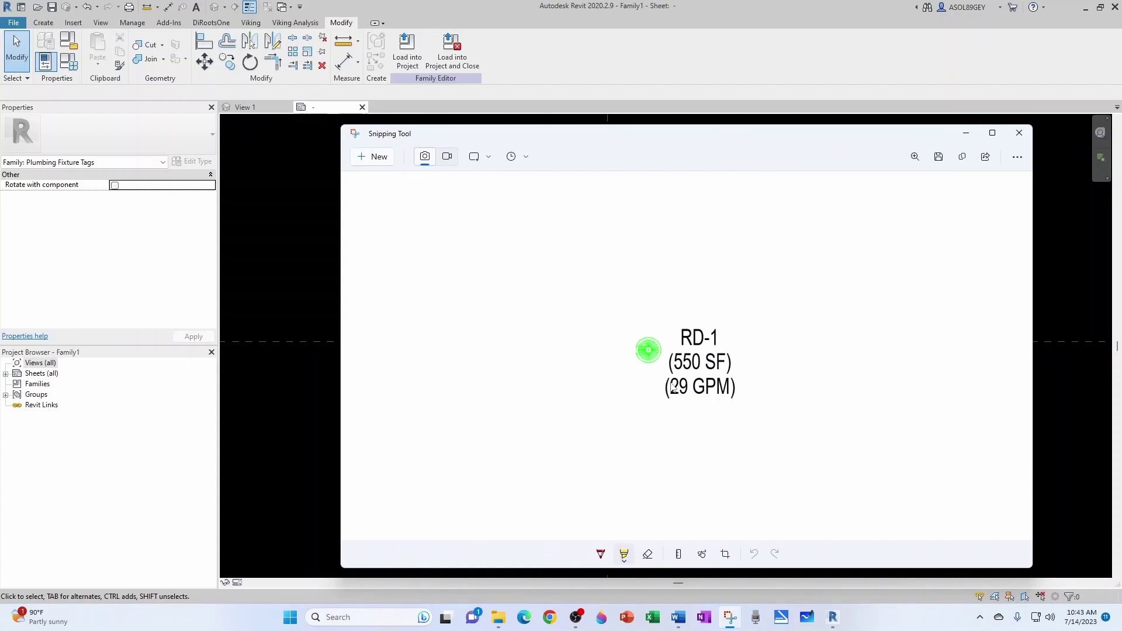
Place a new label at the intersection of the reference planes.
click(1019, 133)
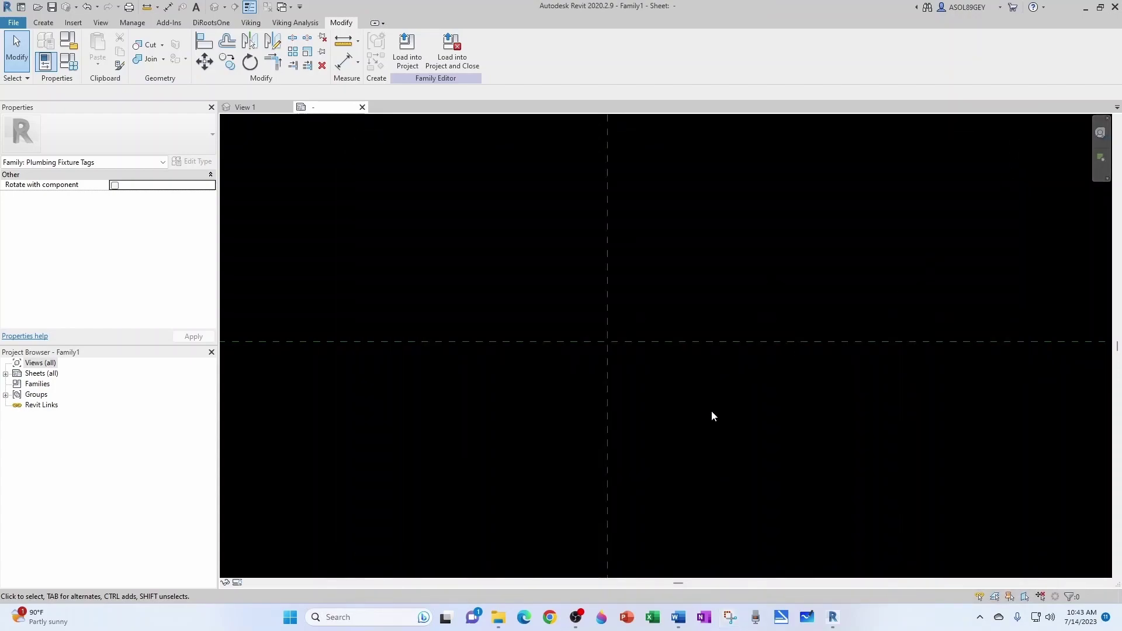
click(42, 24)
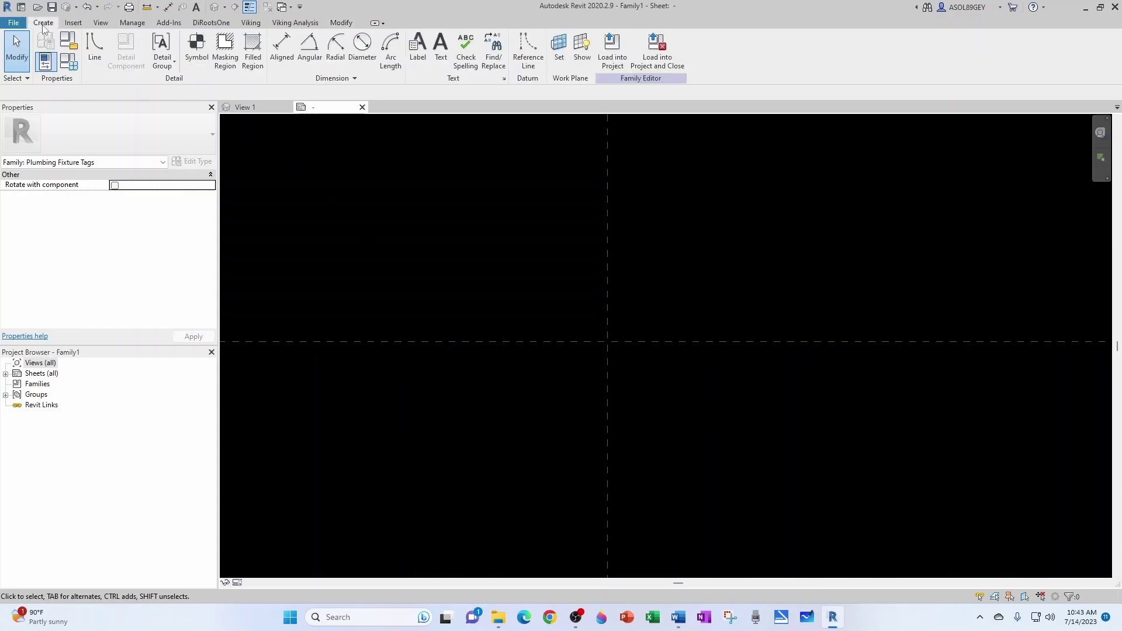
click(418, 46)
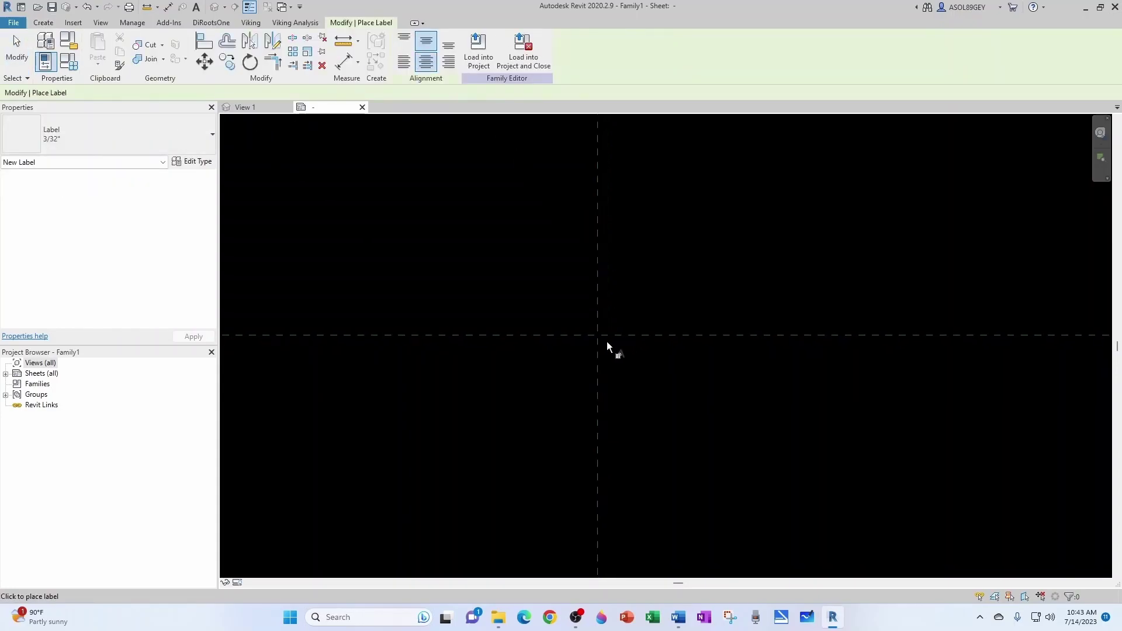
click(587, 329)
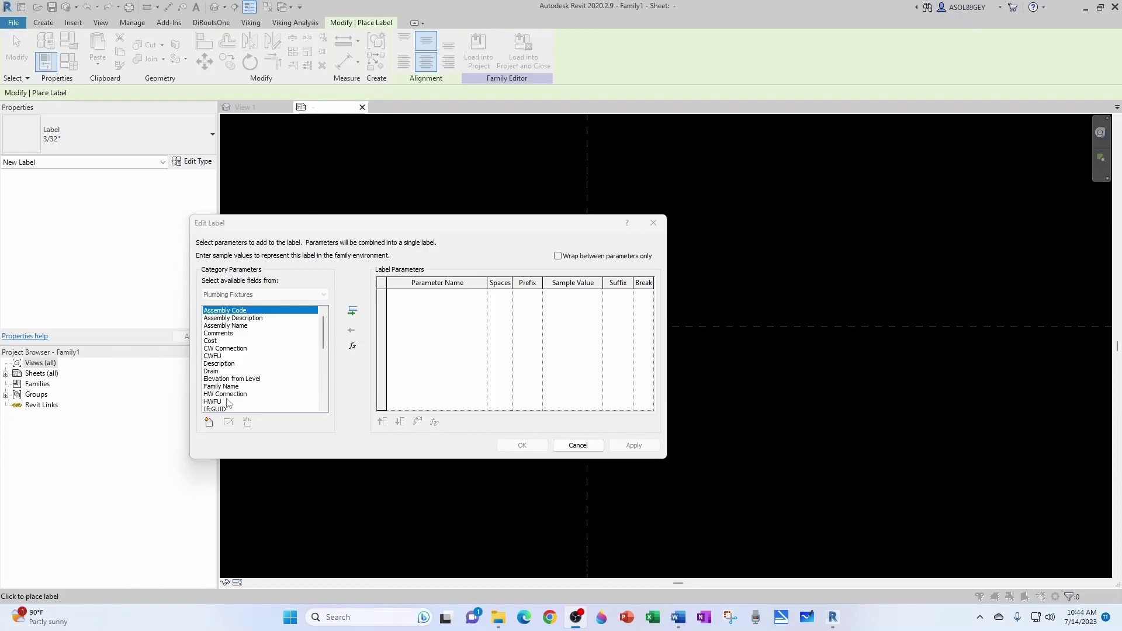
Add the Plumbing shared parameter AJS FixtureTag to the label and finish it.
click(208, 421)
click(450, 310)
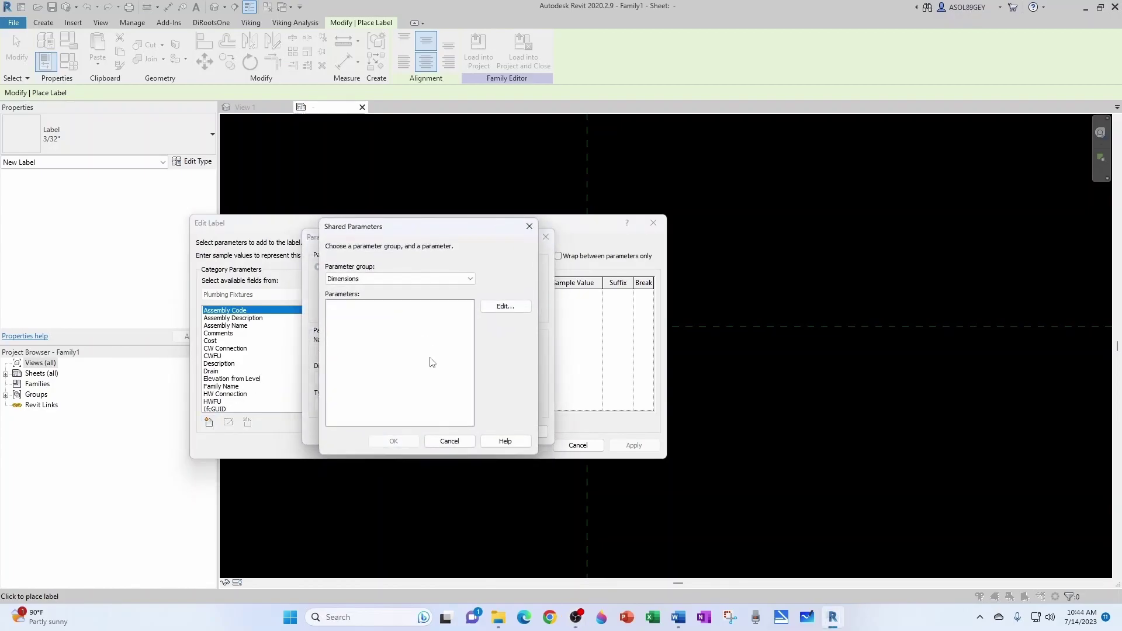
click(444, 278)
click(345, 313)
drag(470, 321, 464, 370)
click(356, 374)
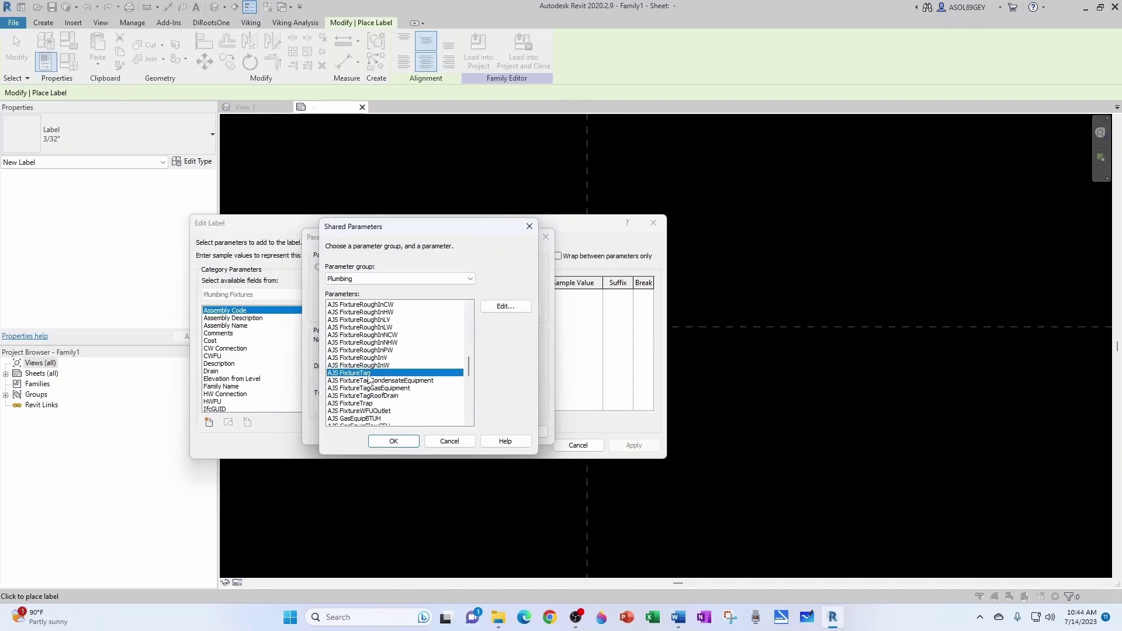
click(394, 441)
click(403, 432)
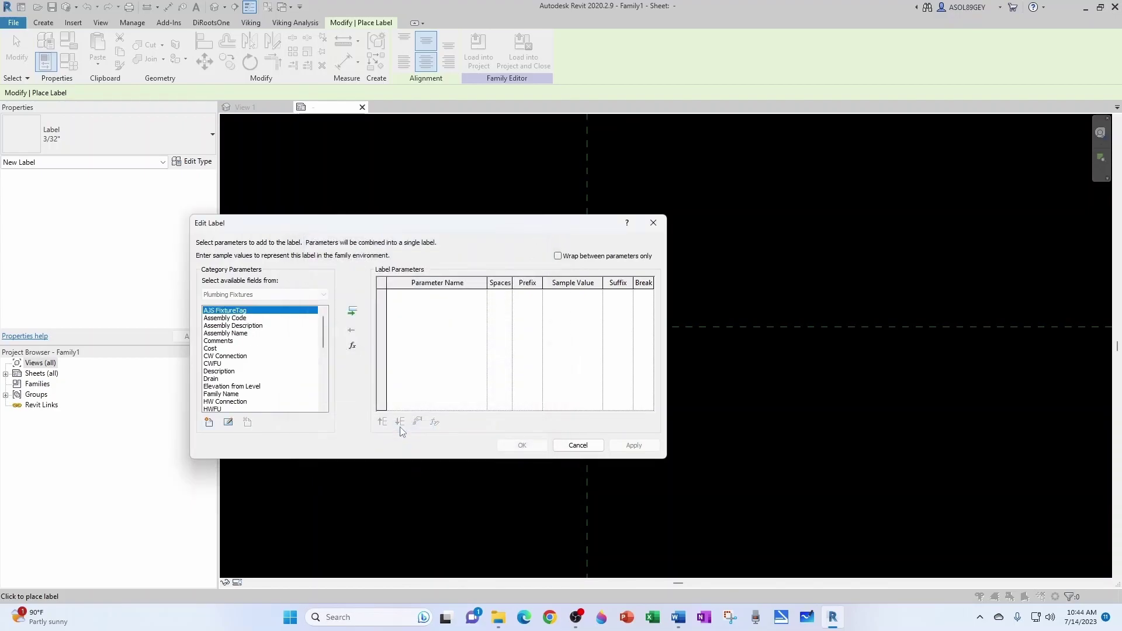
click(352, 311)
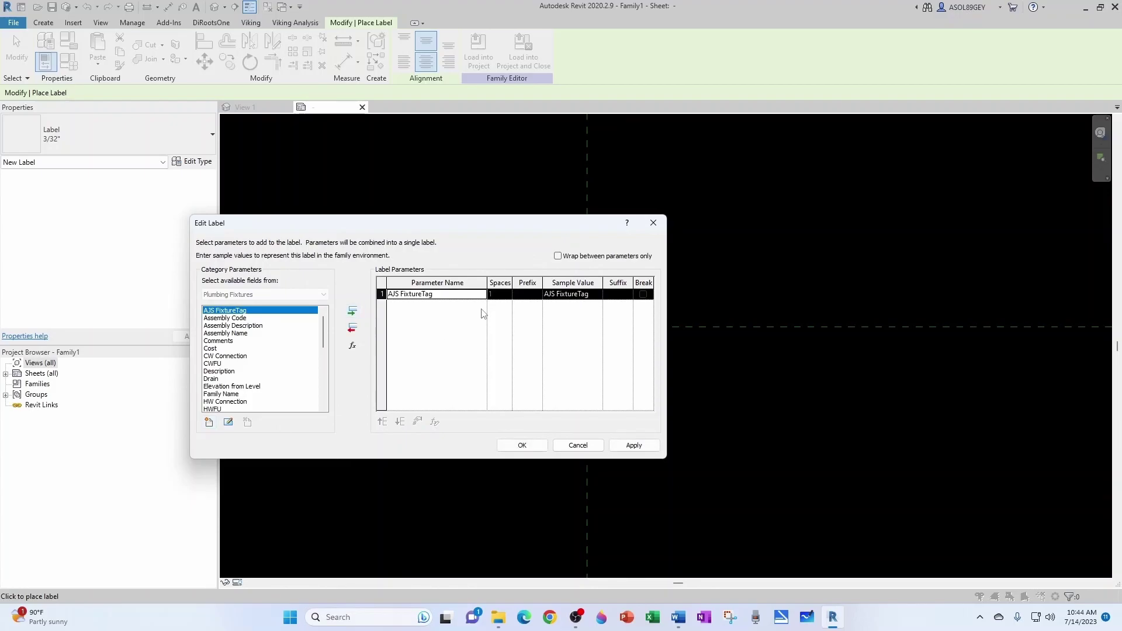
click(522, 445)
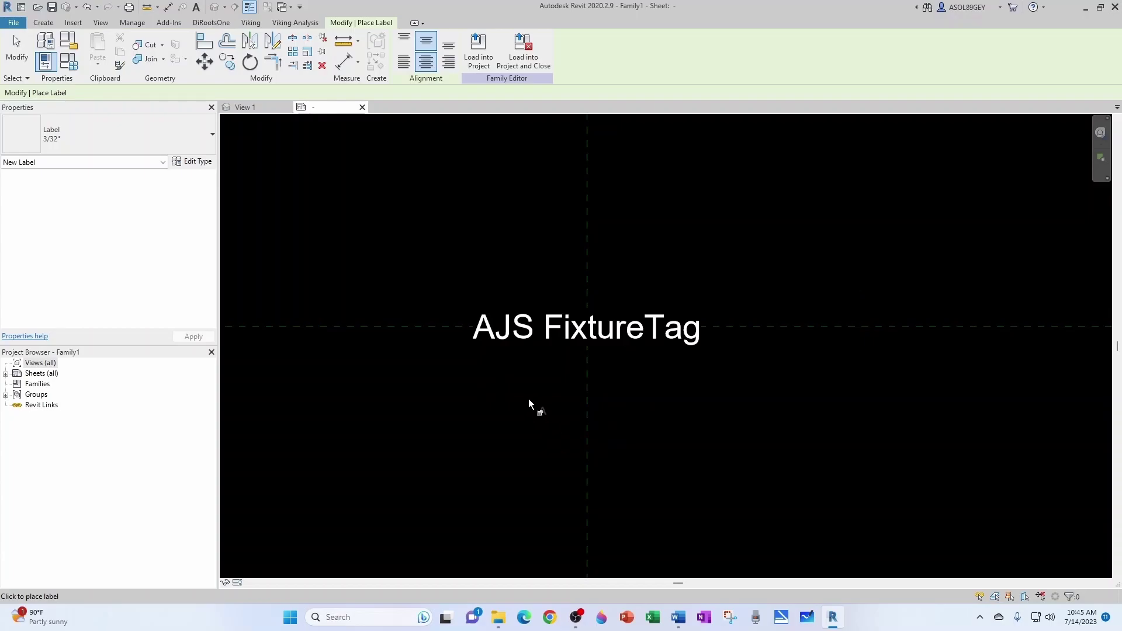
Reopen the label and add AJS StormAreaTotal as a second line below AJS FixtureTag.
key(Escape)
click(530, 339)
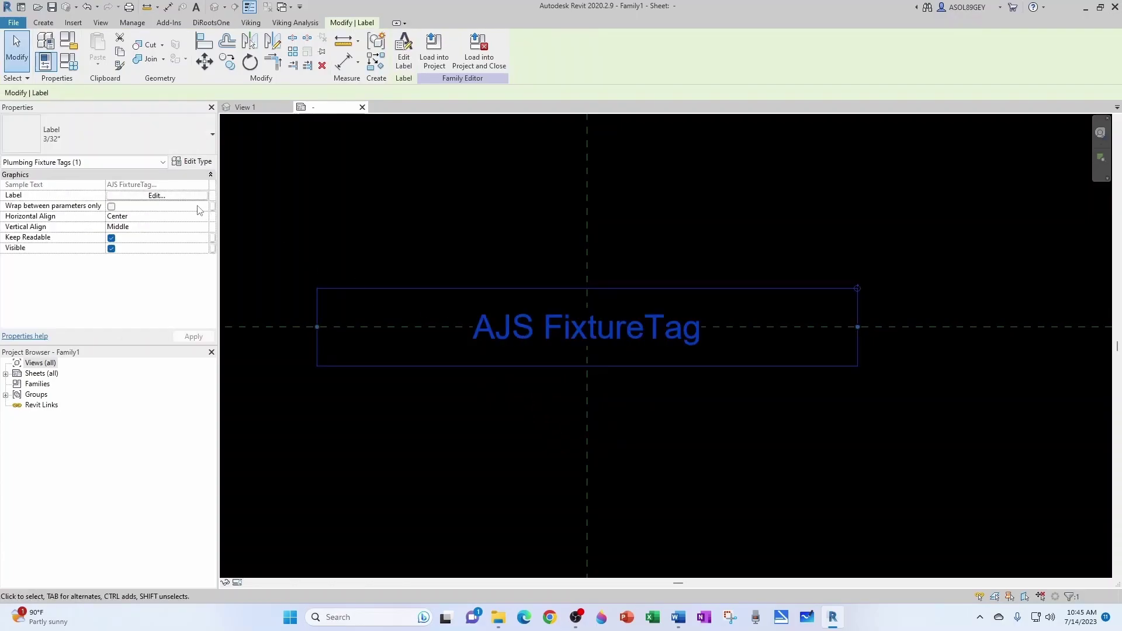
double_click(509, 336)
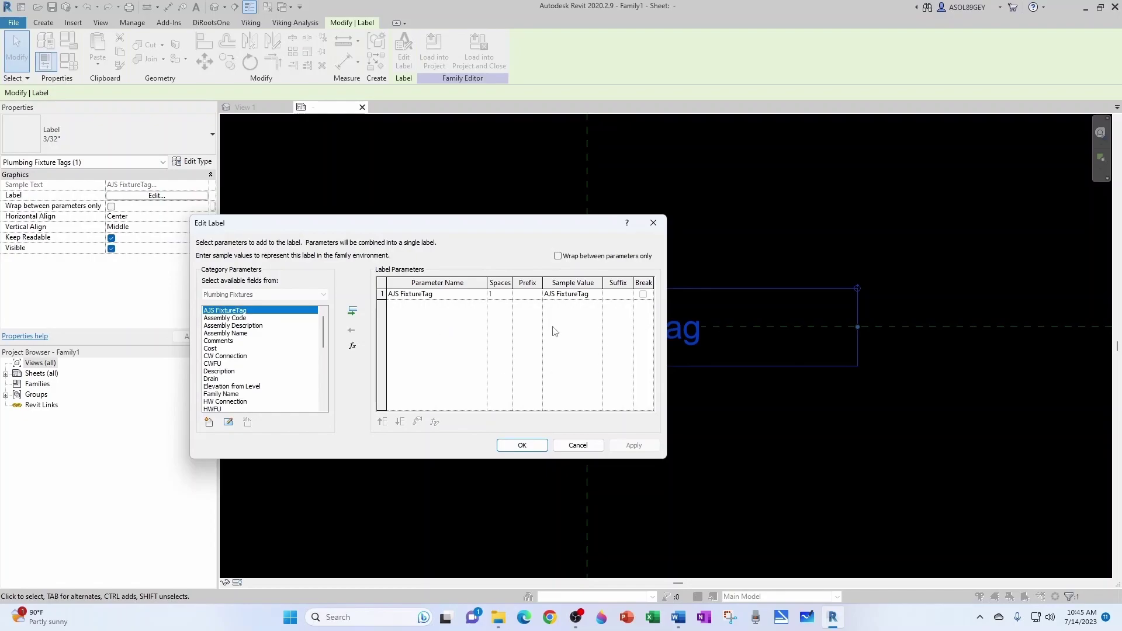
click(209, 422)
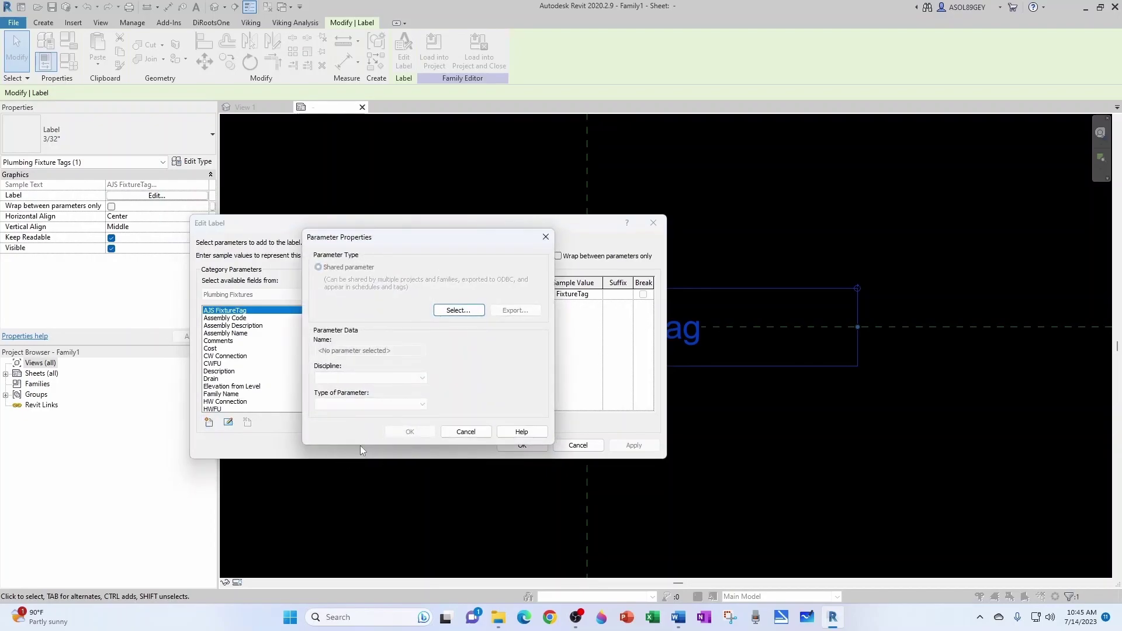
click(459, 311)
click(470, 278)
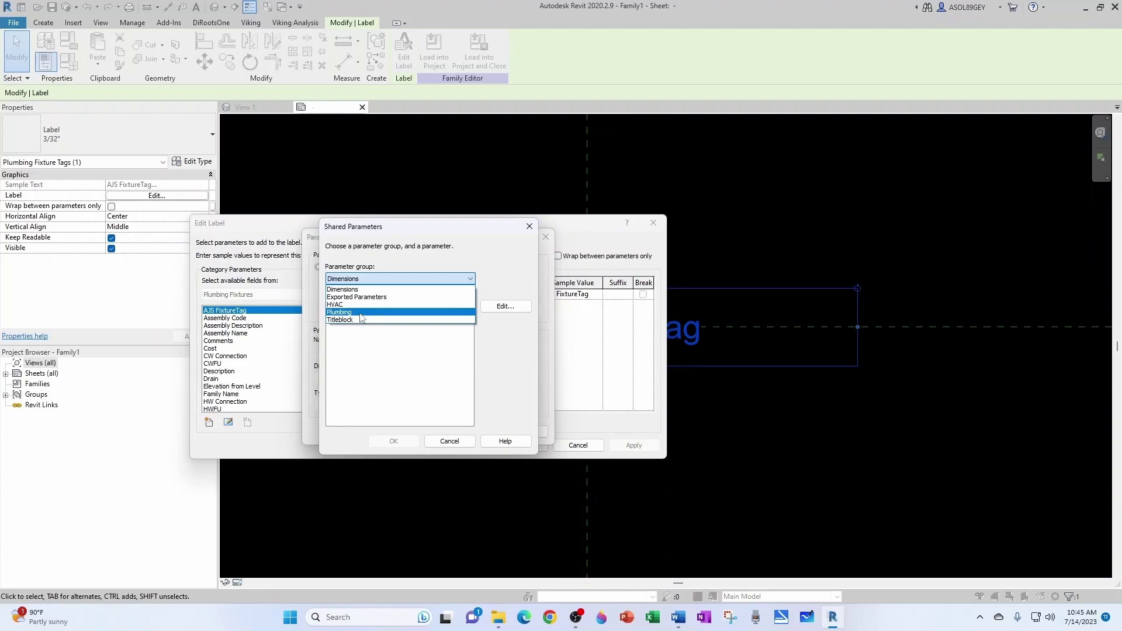
click(361, 312)
drag(469, 321, 458, 425)
click(363, 373)
click(393, 441)
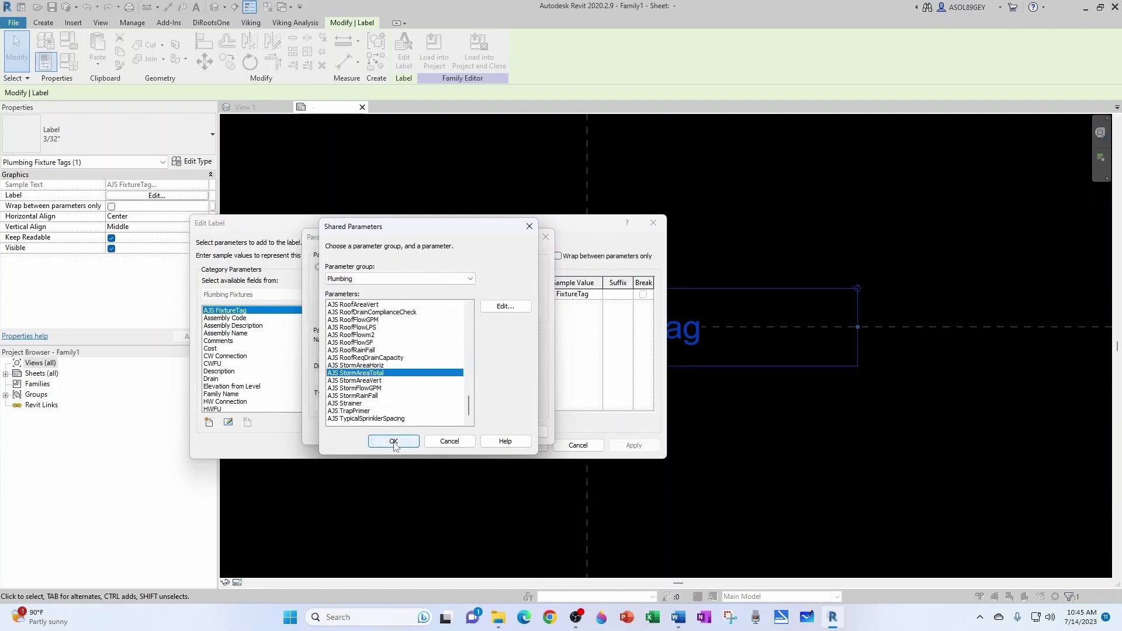
click(409, 432)
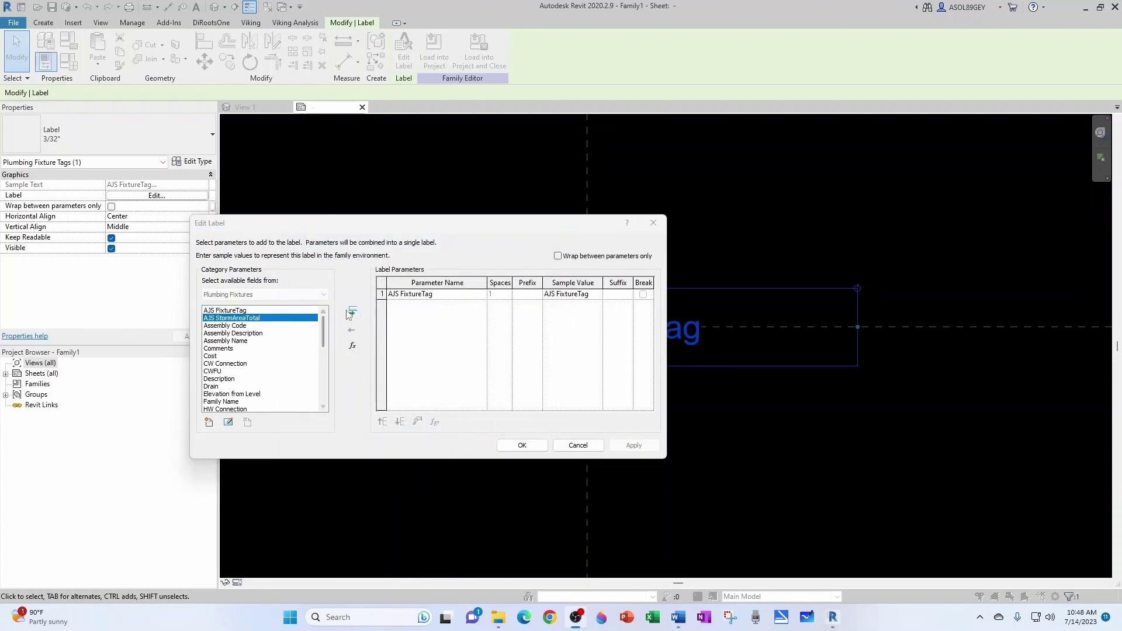
click(351, 312)
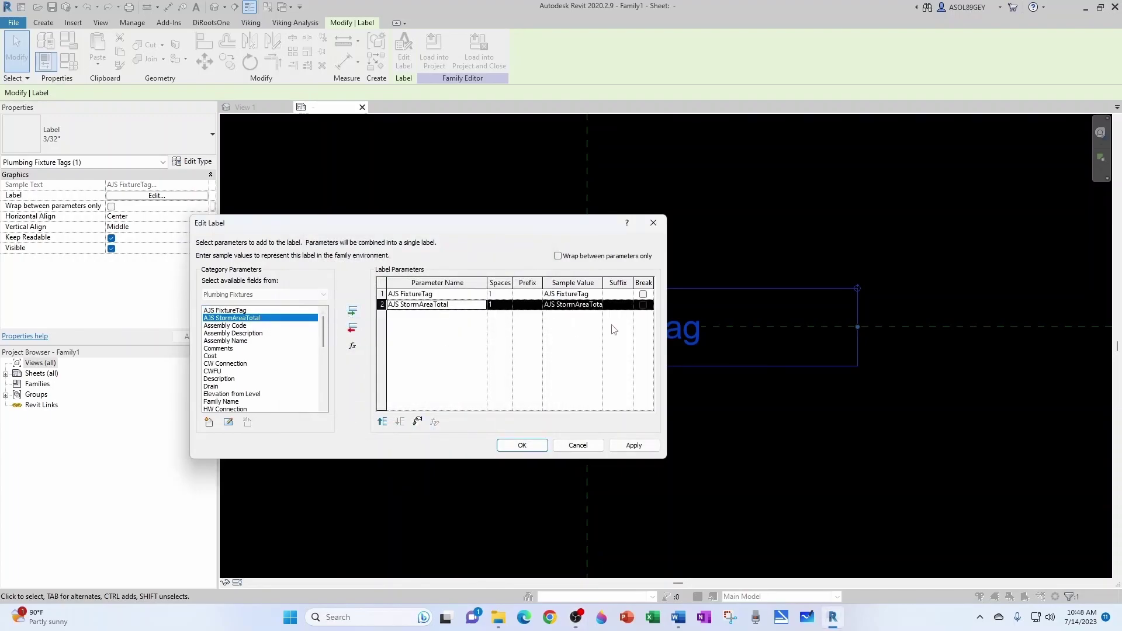
click(643, 294)
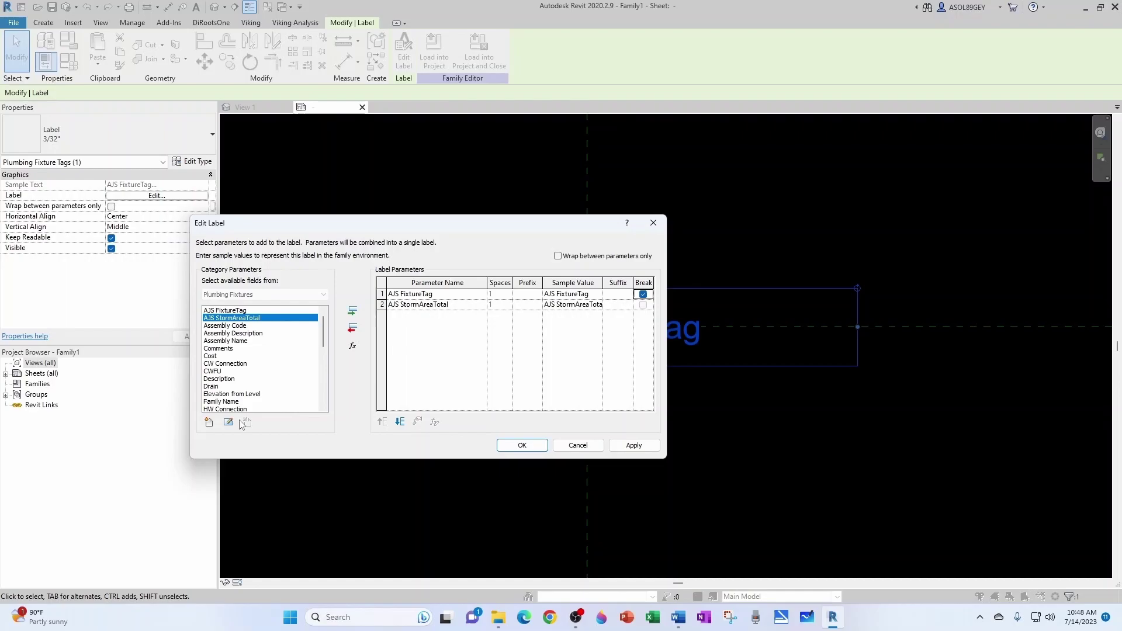
Add AJS StormFlowGPM as a third line, breaking after AJS StormAreaTotal.
click(208, 422)
click(459, 311)
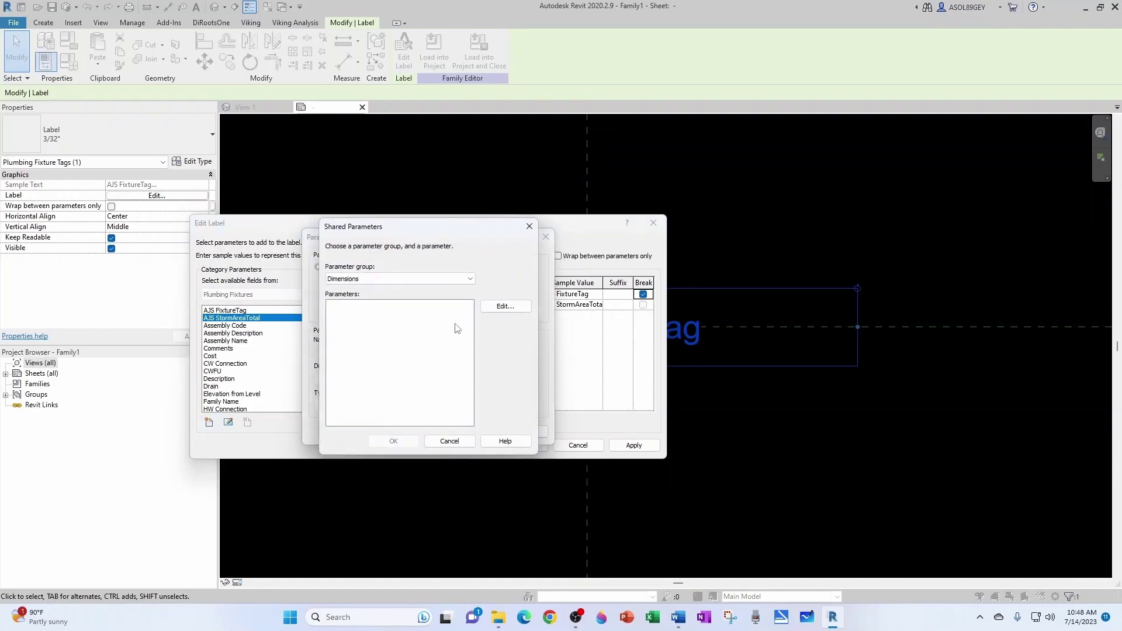
click(463, 279)
click(374, 313)
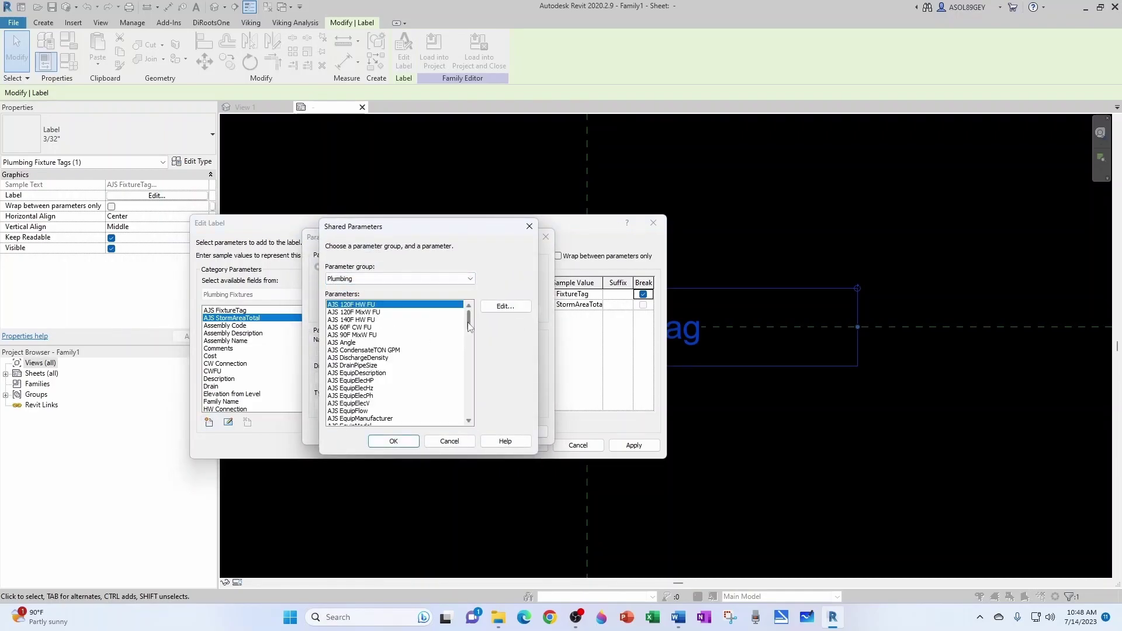
scroll(403, 362, down, 20)
click(354, 389)
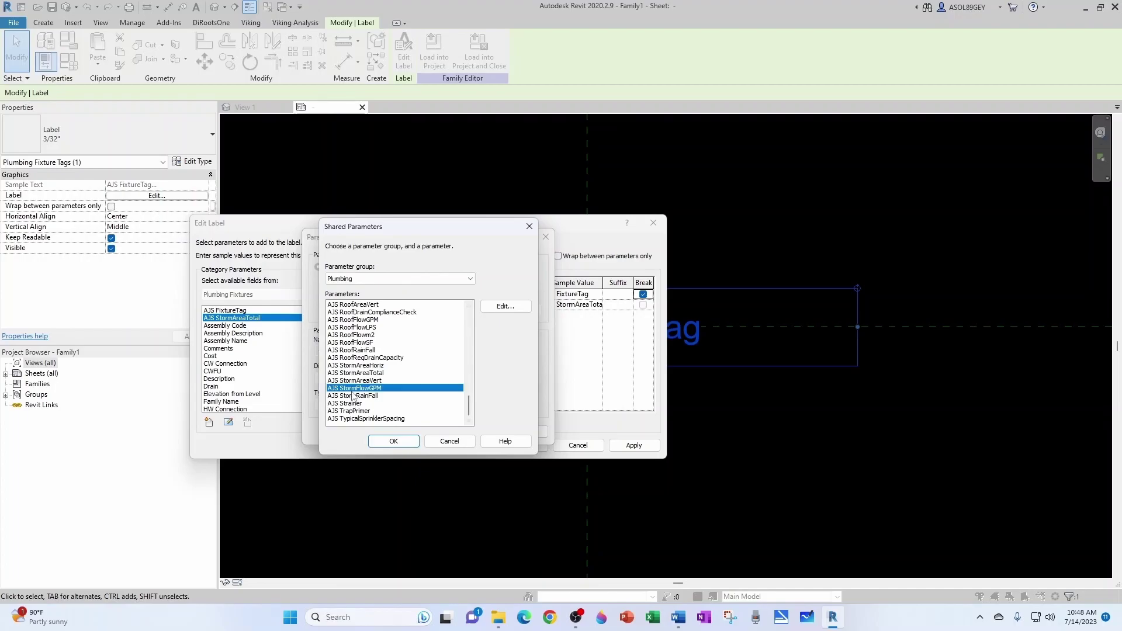
click(393, 440)
click(399, 433)
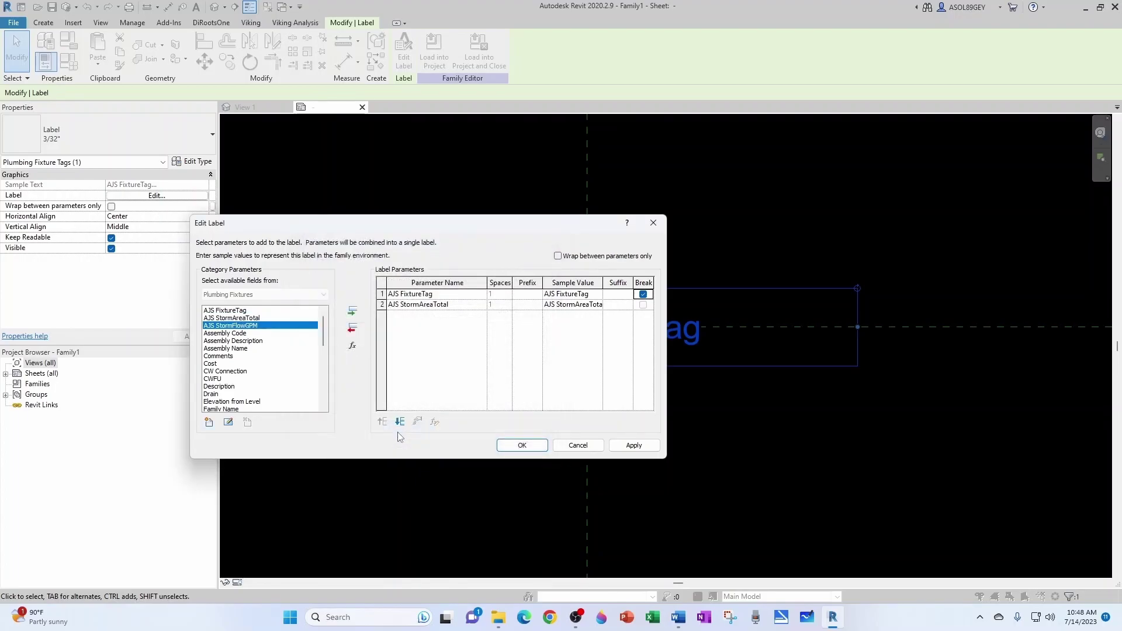
click(353, 311)
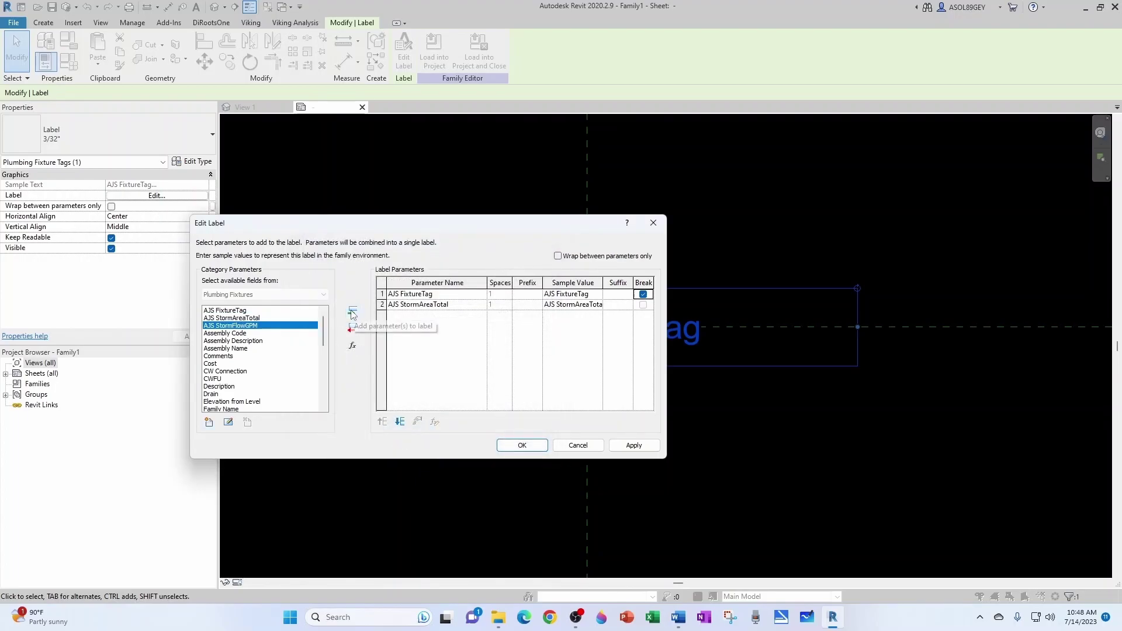
click(643, 305)
click(522, 445)
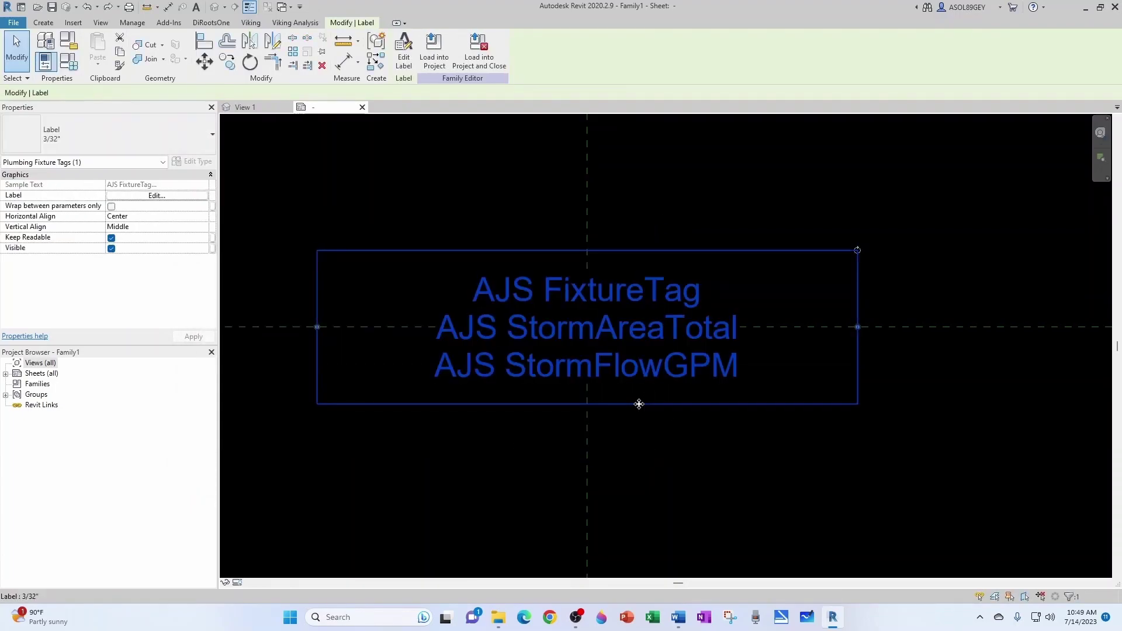
Lower the label type's Width Factor so the text is narrower.
click(182, 165)
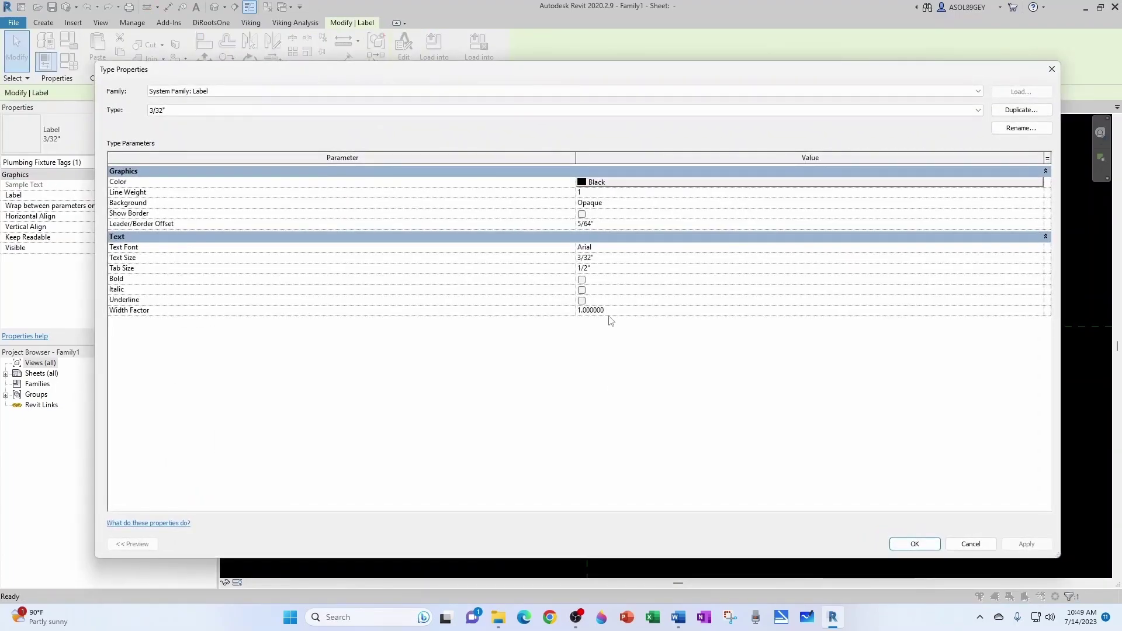
click(615, 310)
text(0.75)
click(899, 541)
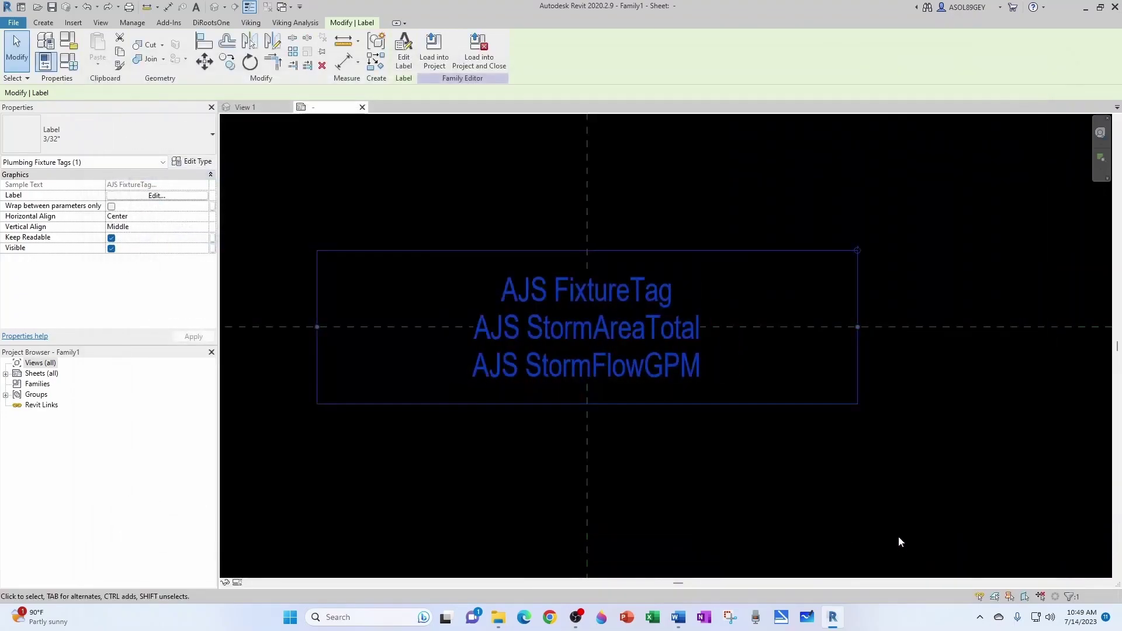
click(733, 439)
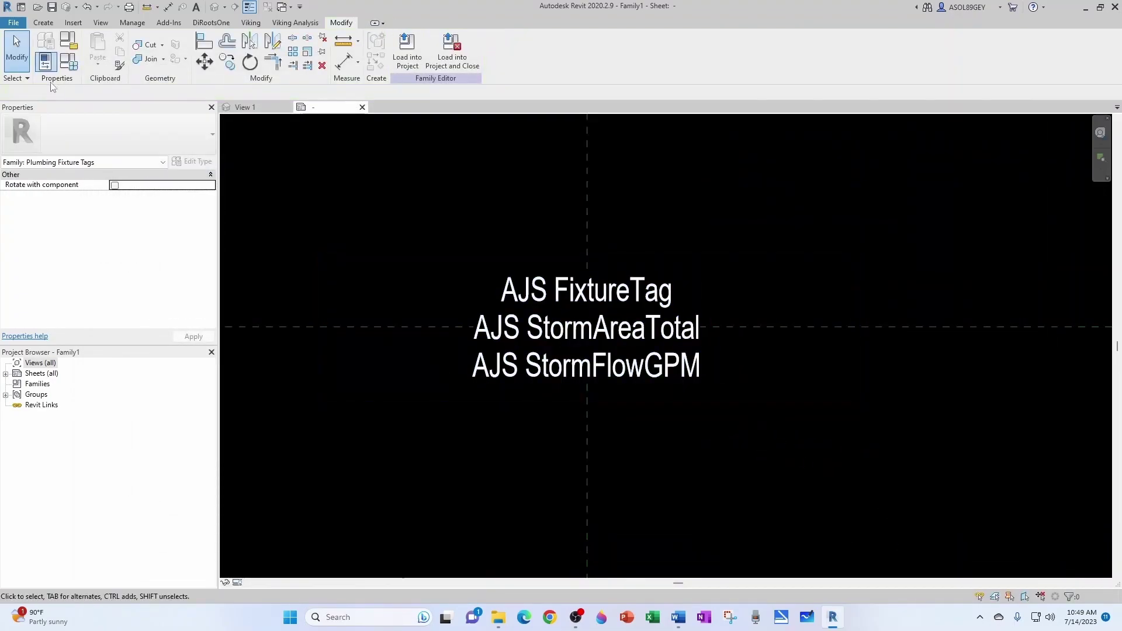
Save the tag family as AJS-Tag-Fixture-RoofDrain.rfa.
click(7, 22)
mouse_move(24, 159)
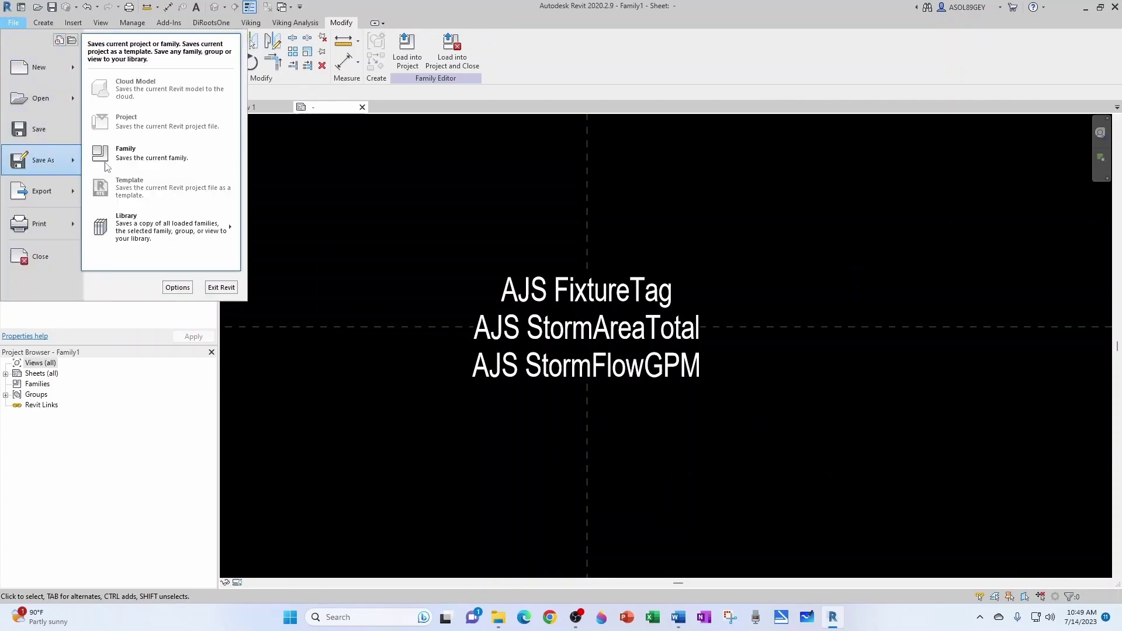
click(134, 156)
text(AJS)
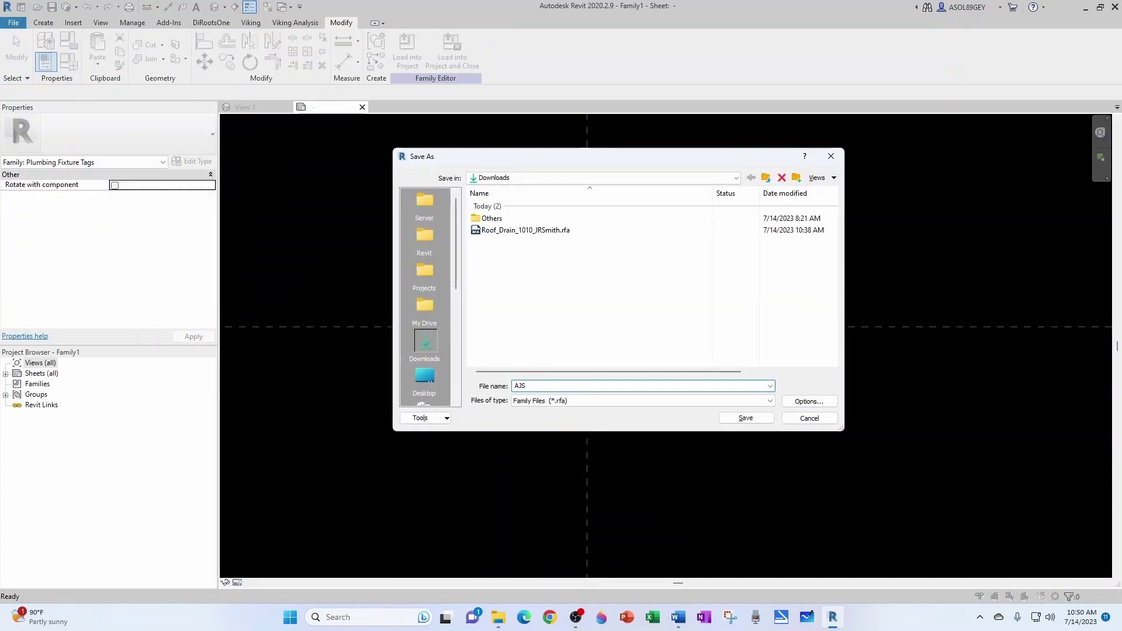
key(BackSpace)
key(BackSpace)
key(BackSpace)
key(BackSpace)
text(AJS-Tag-Fixture-RoofDrain)
click(728, 418)
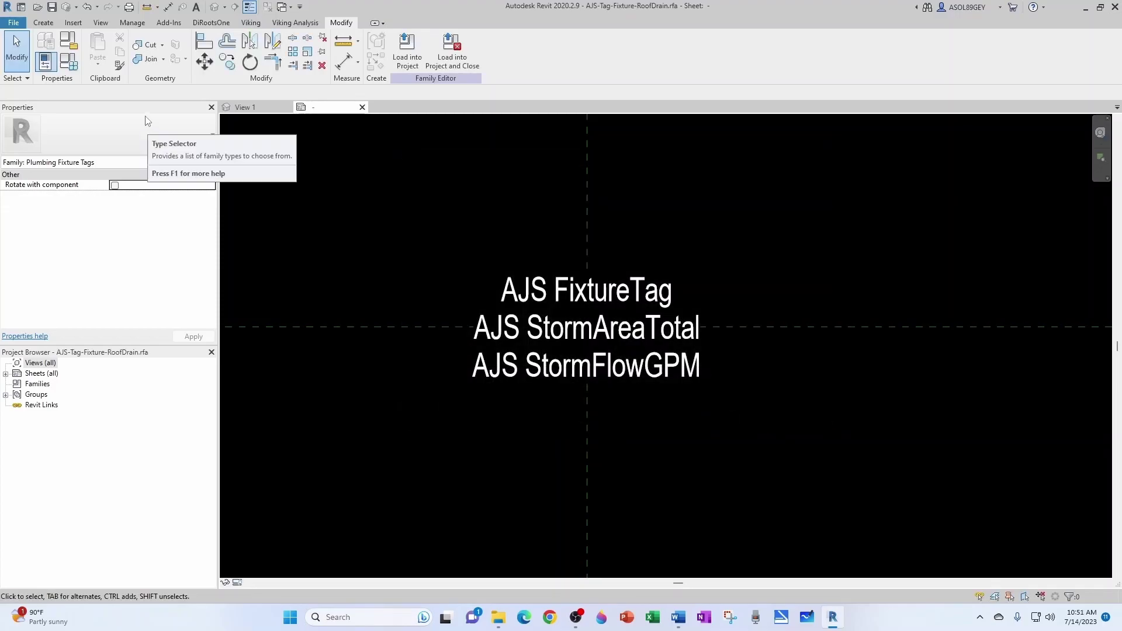
Create a new project from the Construction-Default.rte template.
click(13, 23)
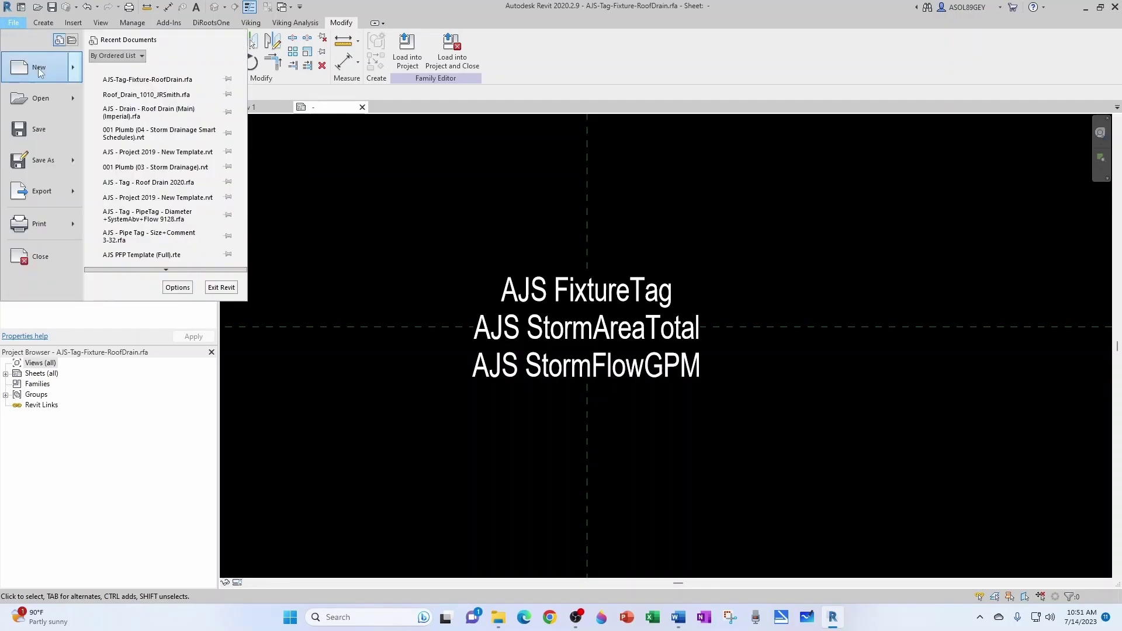
mouse_move(37, 67)
click(165, 86)
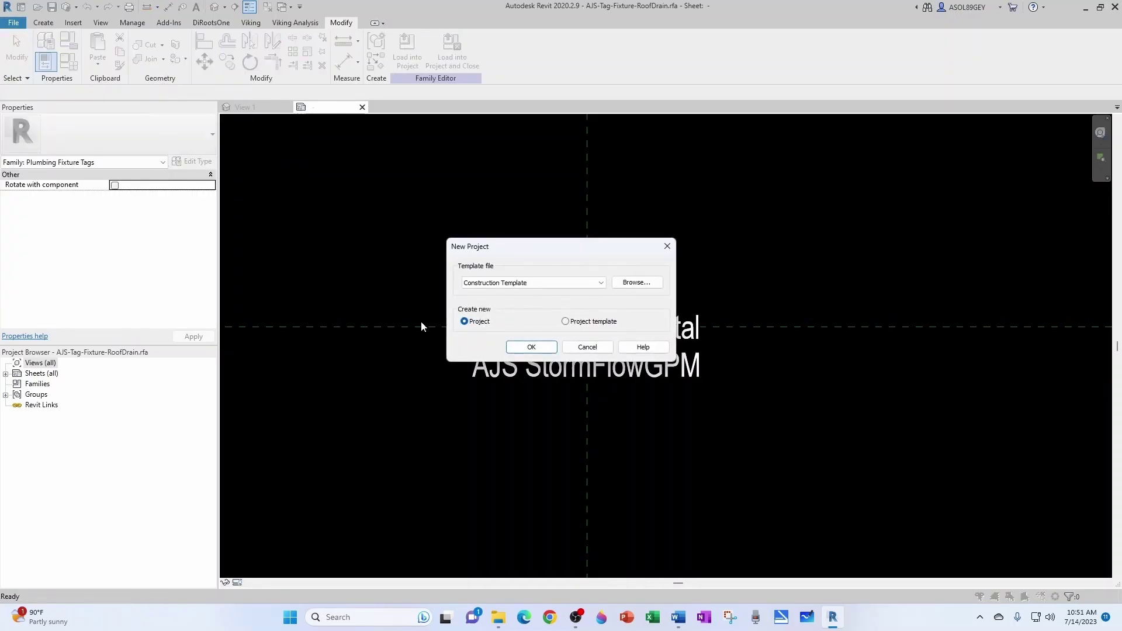
click(637, 283)
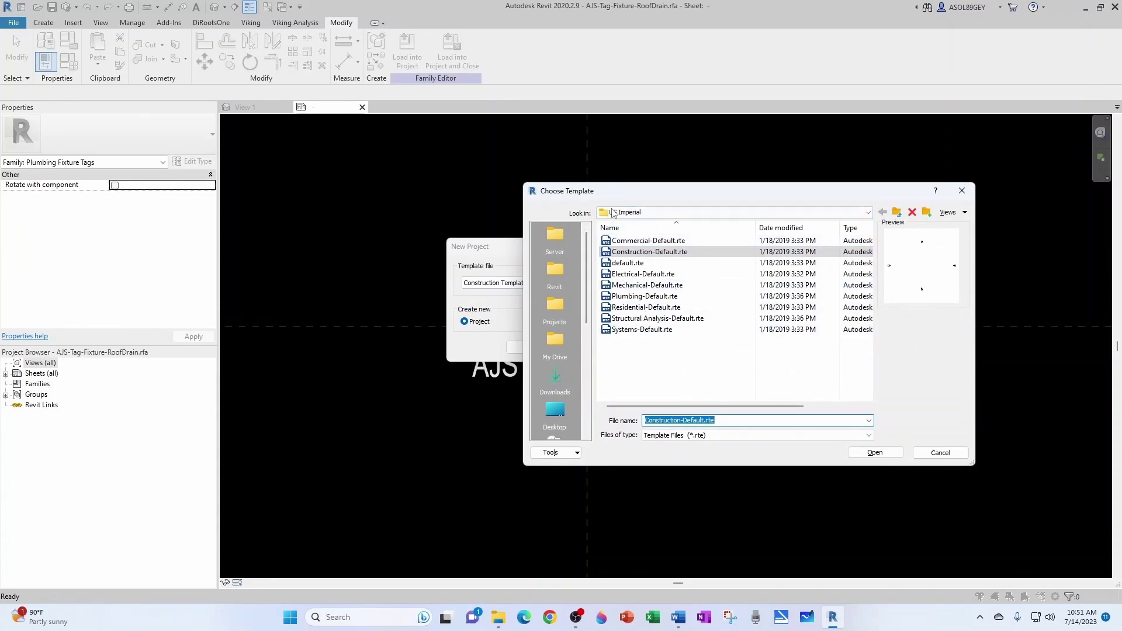
click(873, 452)
click(533, 347)
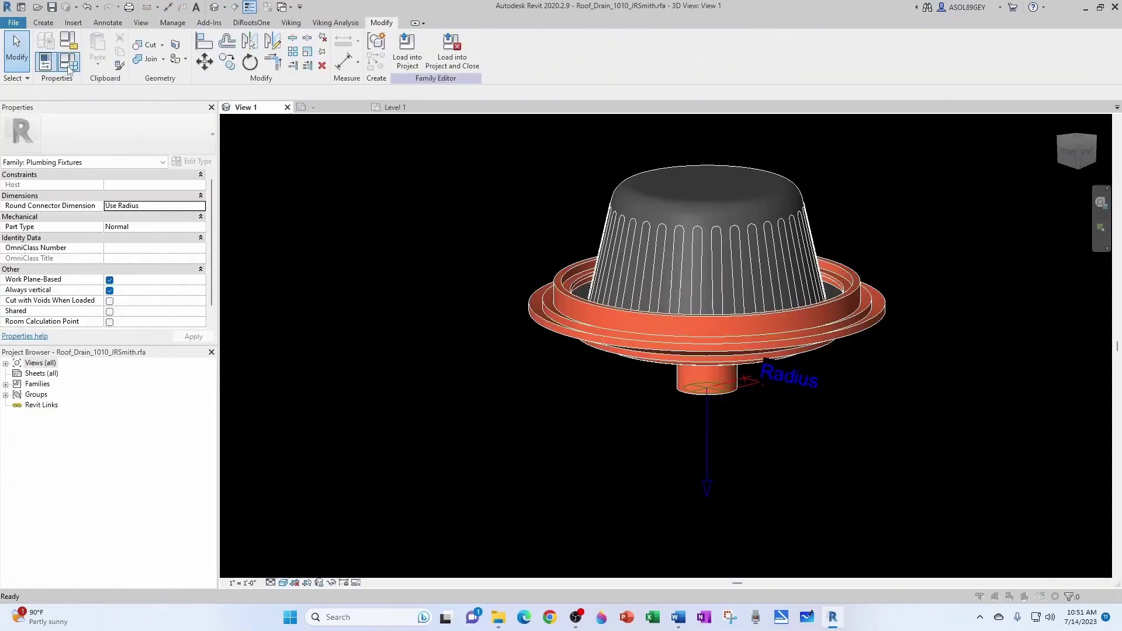
Set the roof drain's AJS StormAreaHoriz and AJS StormAreaVert defaults to 0 and load it into Project2.
click(46, 61)
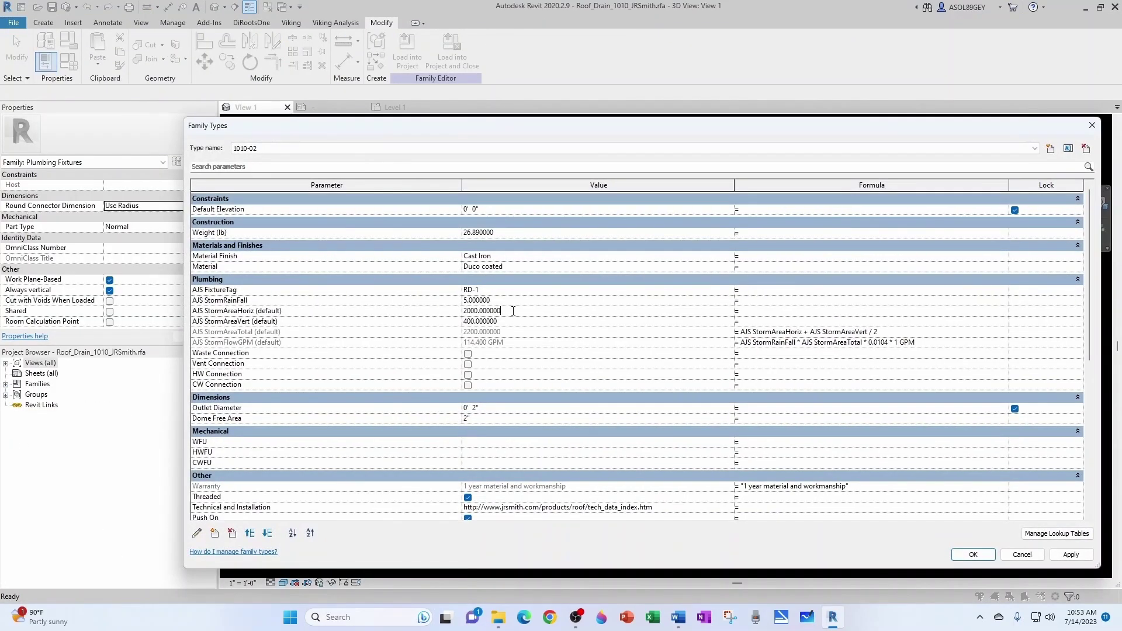
drag(503, 311, 451, 311)
text(0)
key(Tab)
text(0)
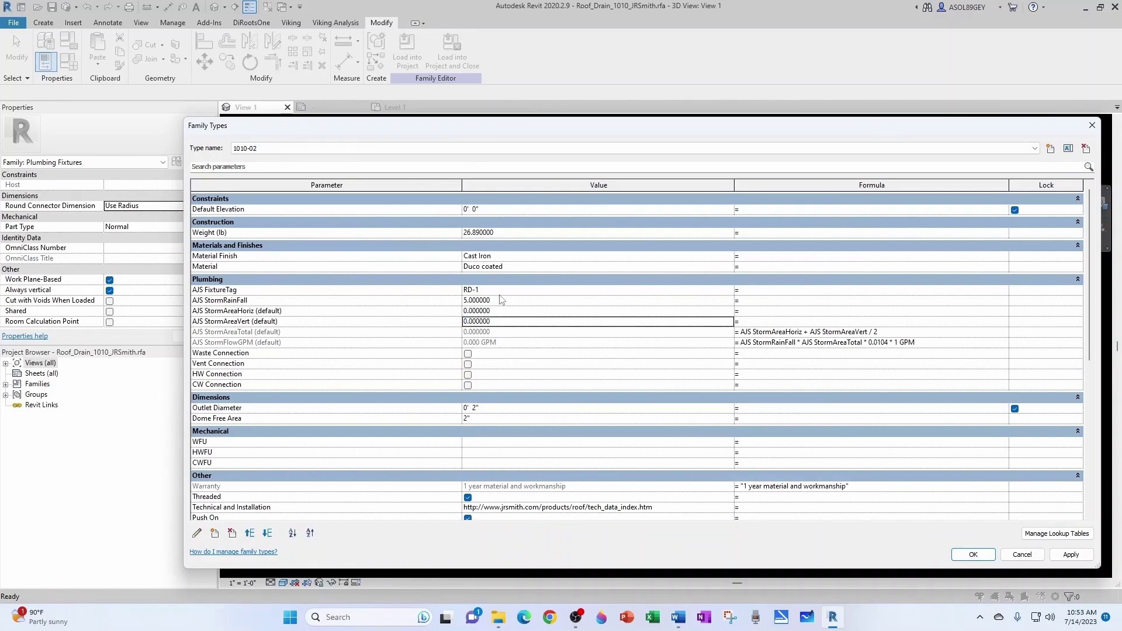
click(973, 552)
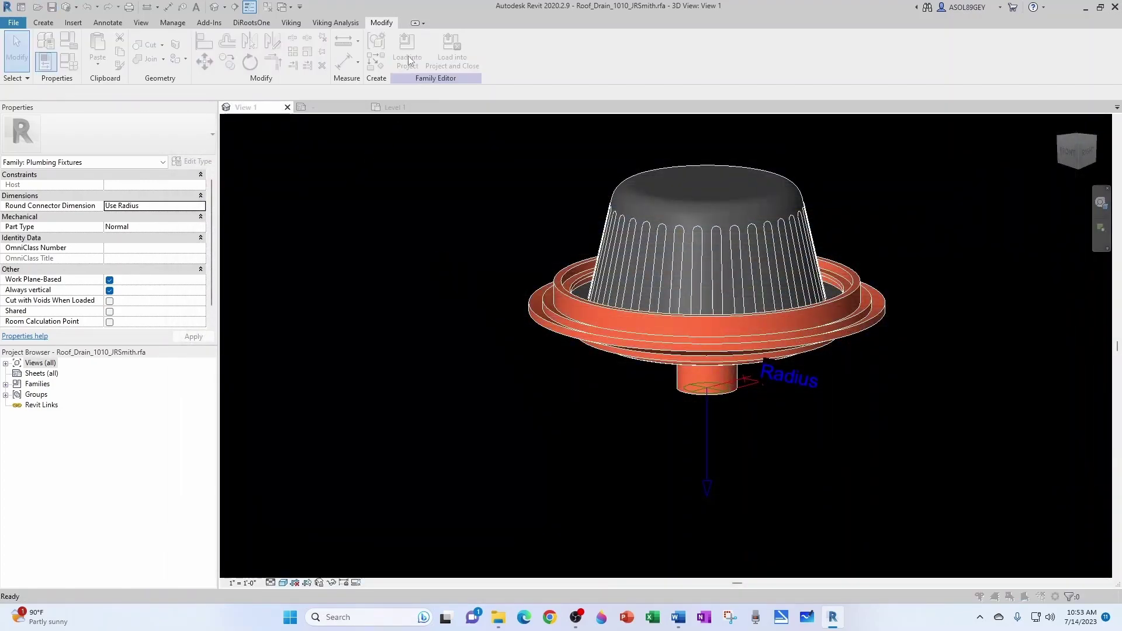
click(409, 60)
click(485, 255)
Place the roof drain on the Level 1 work plane in Project2.
click(534, 390)
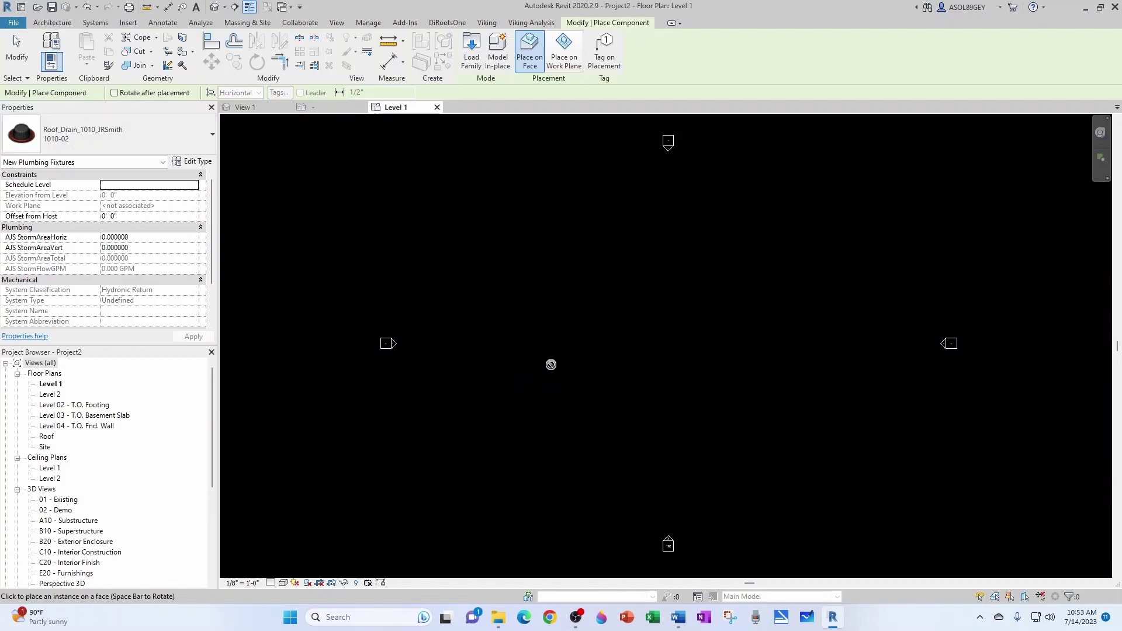
click(564, 56)
scroll(605, 382, up, 2)
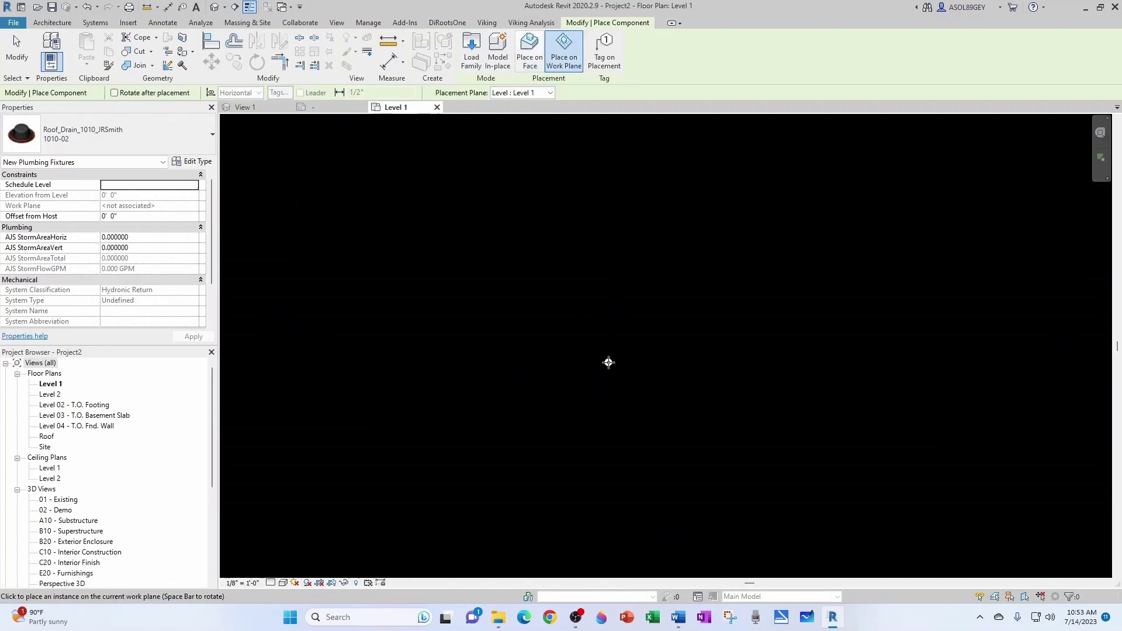
click(584, 343)
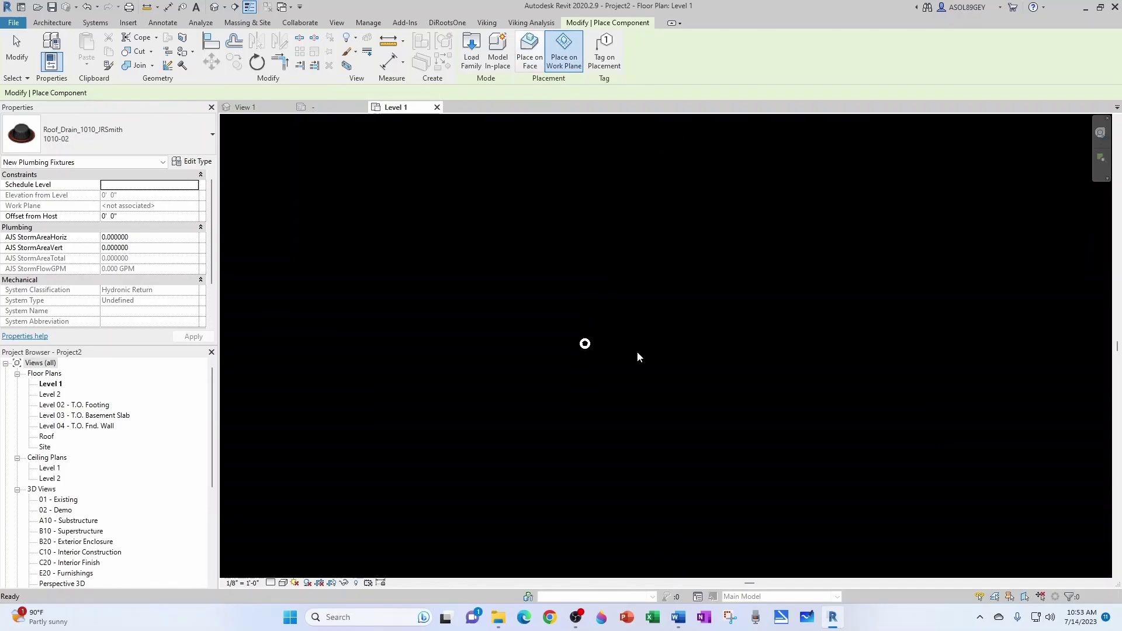
key(Escape)
key(Escape)
scroll(600, 335, up, 5)
Set the drain's AJS StormAreaHoriz to 1000 and AJS StormAreaVert to 500.
click(573, 354)
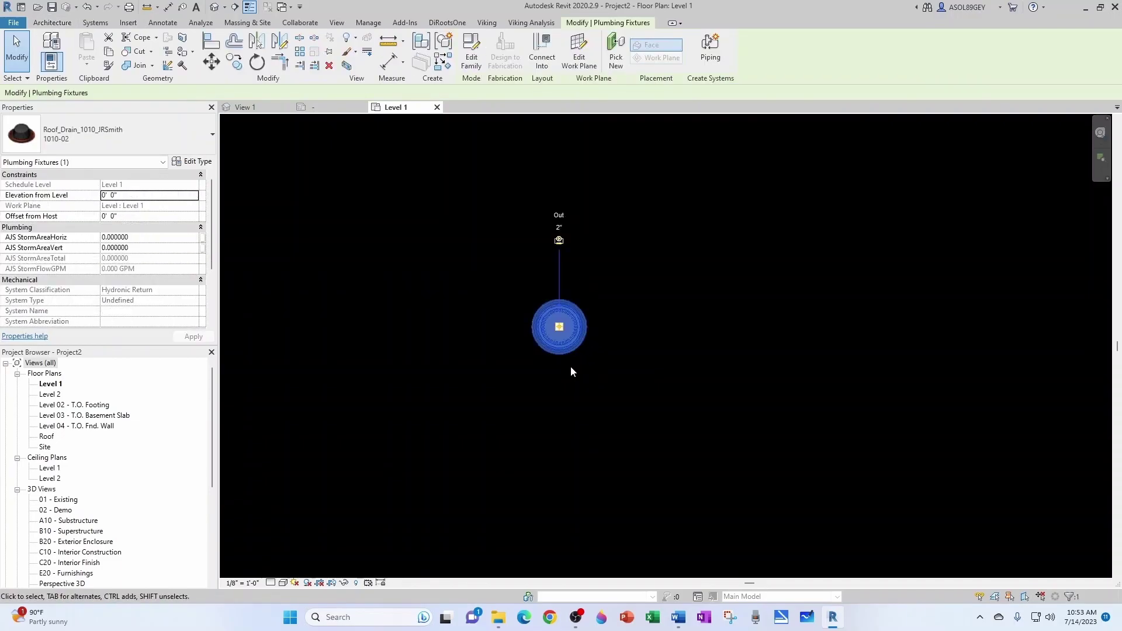
click(137, 237)
text(1000)
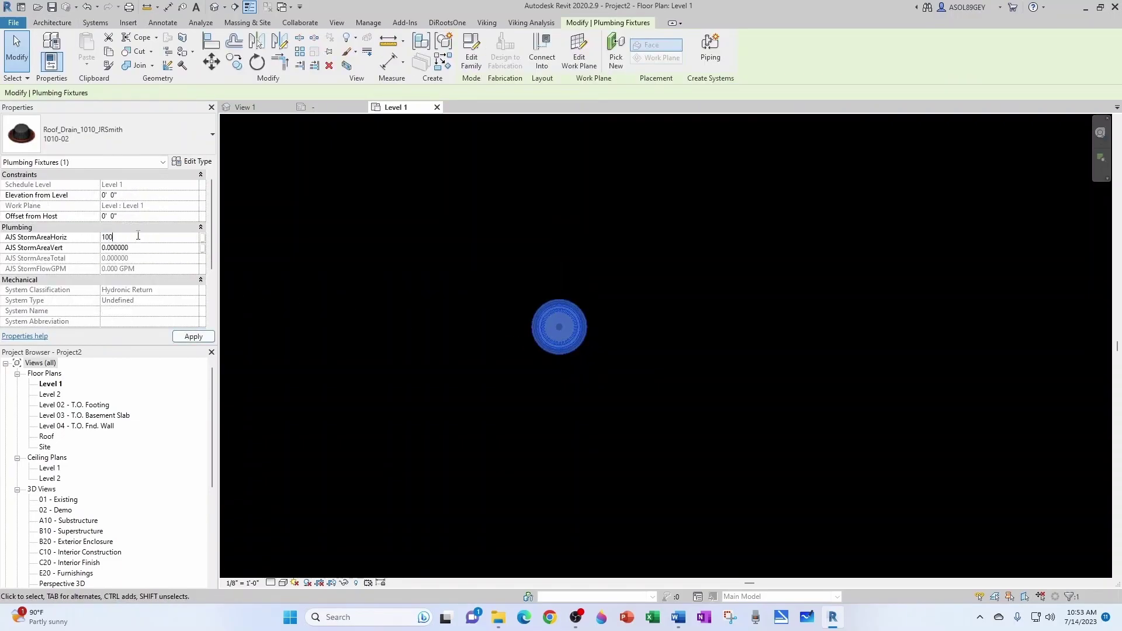
click(139, 247)
text(500)
key(Return)
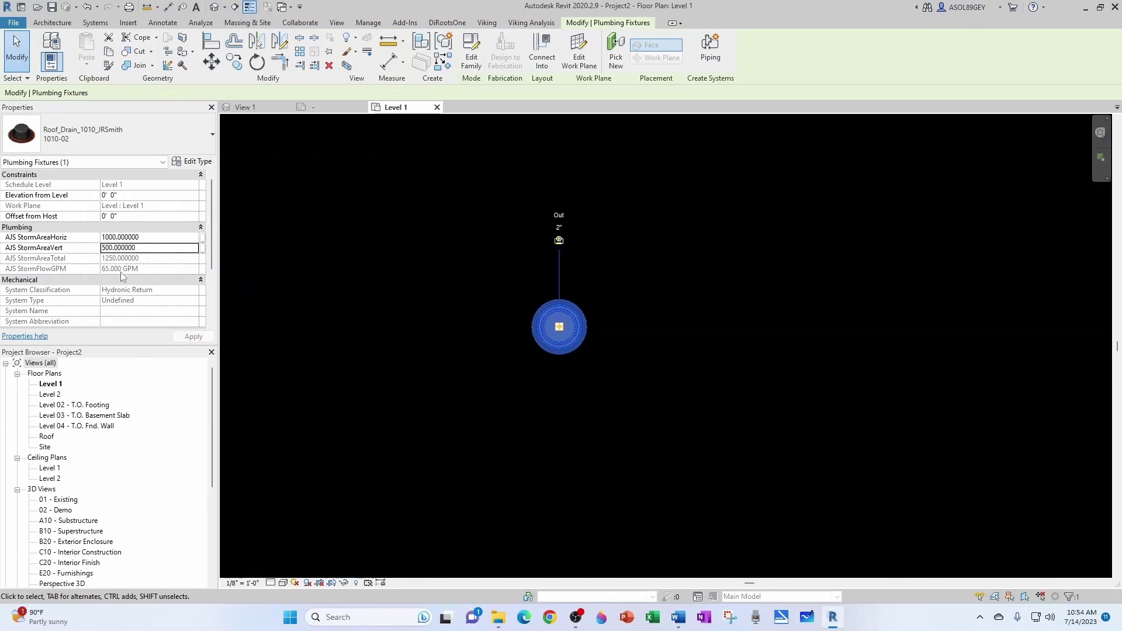
click(554, 385)
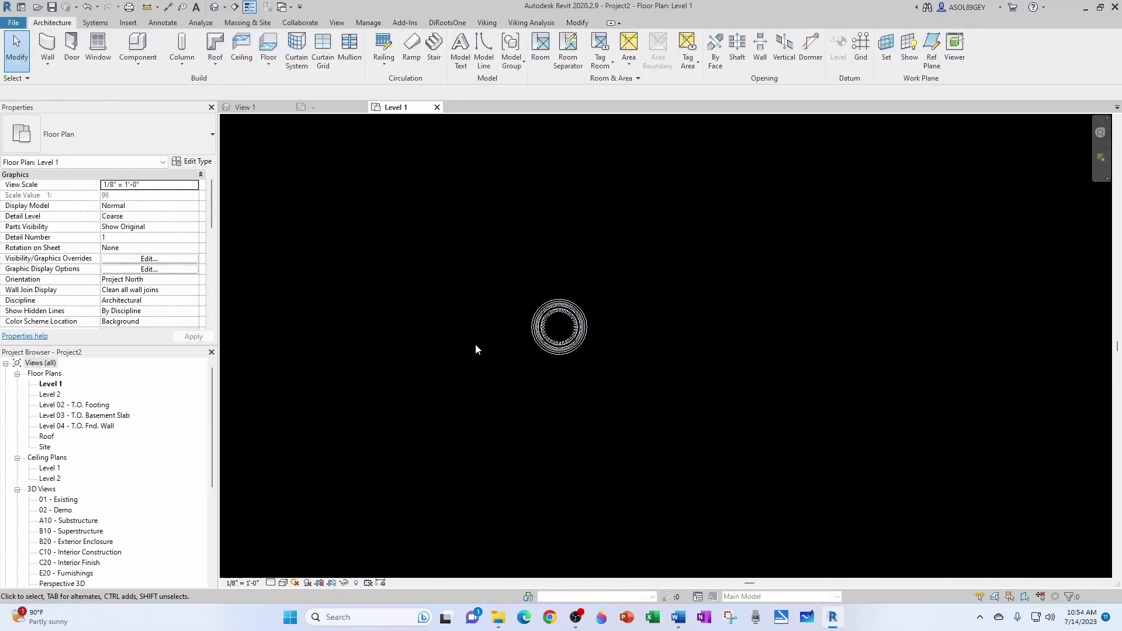
Load the AJS-Tag-Fixture-RoofDrain tag into Project2 and tag the drain, showing RD-1, 1250, 65 GPM.
click(333, 108)
click(407, 49)
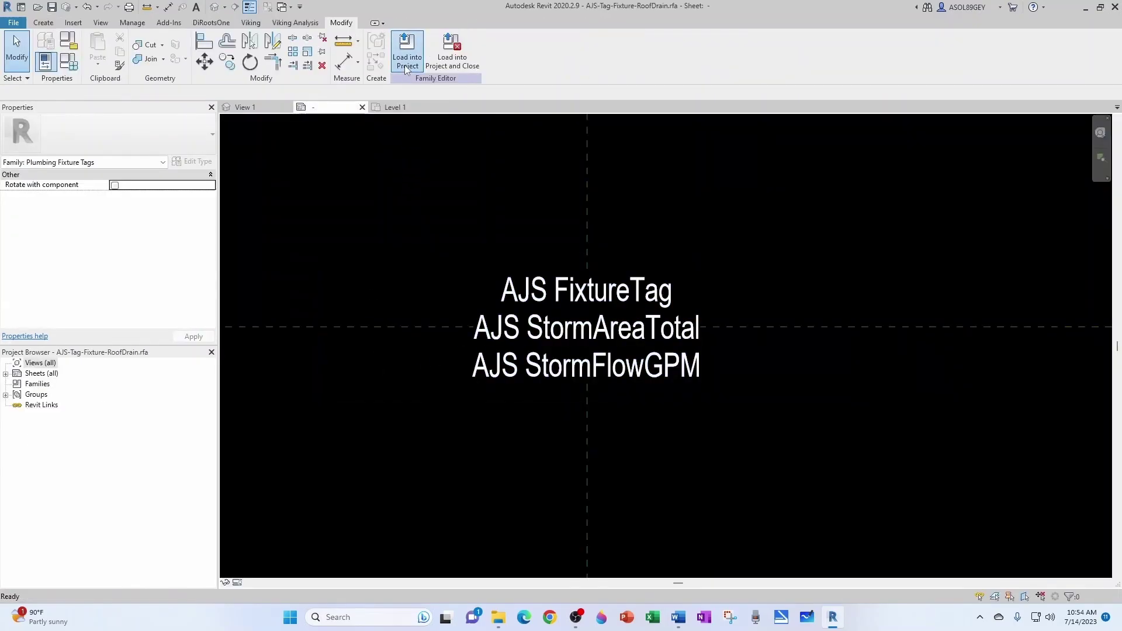
click(529, 395)
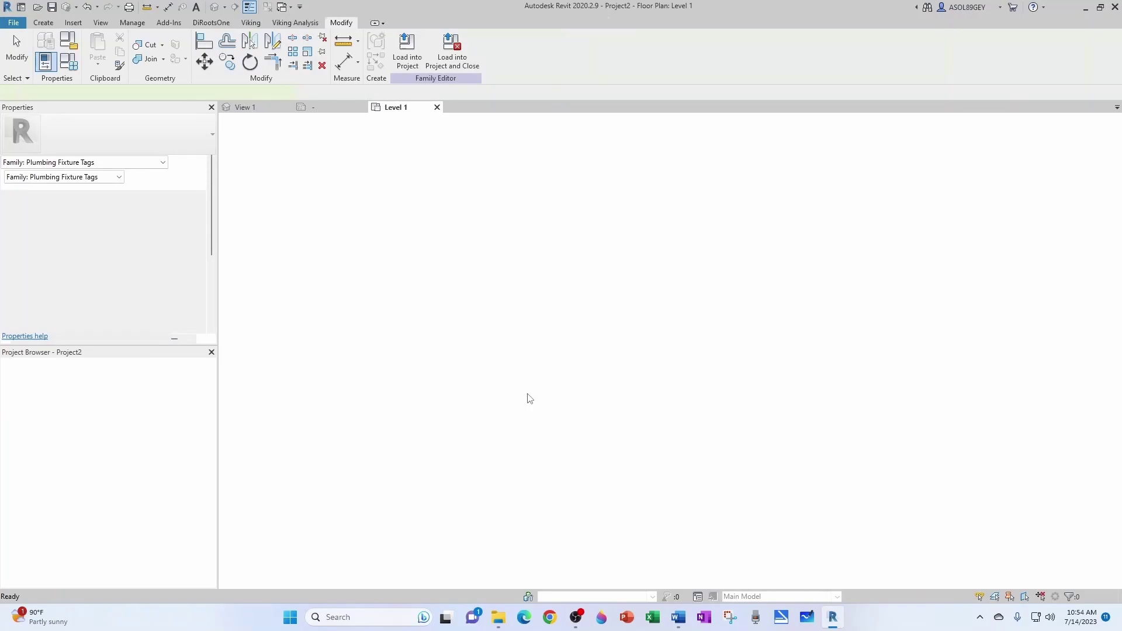
key(Escape)
scroll(784, 346, up, 1)
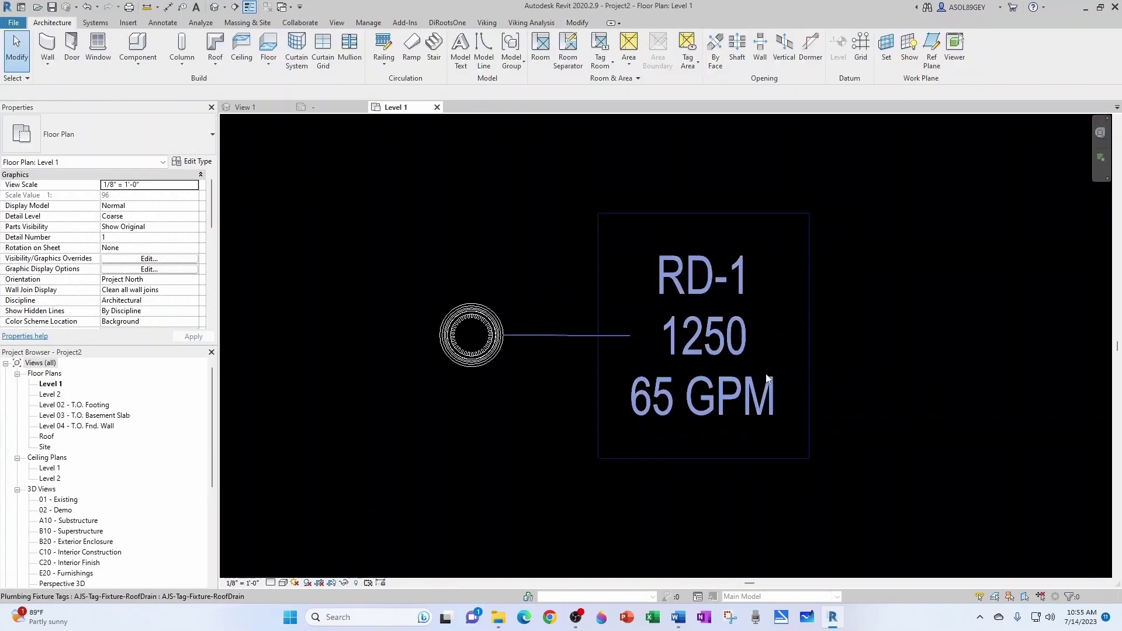
double_click(698, 353)
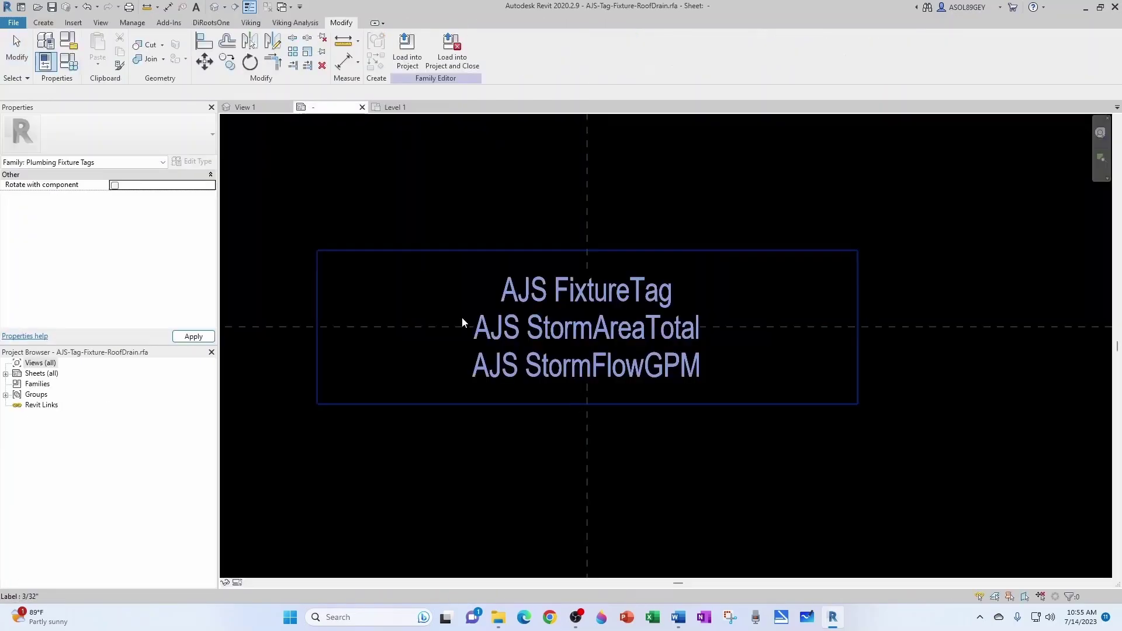
Wrap the label's area and flow rows in parentheses, adding an SF suffix to the area.
click(461, 320)
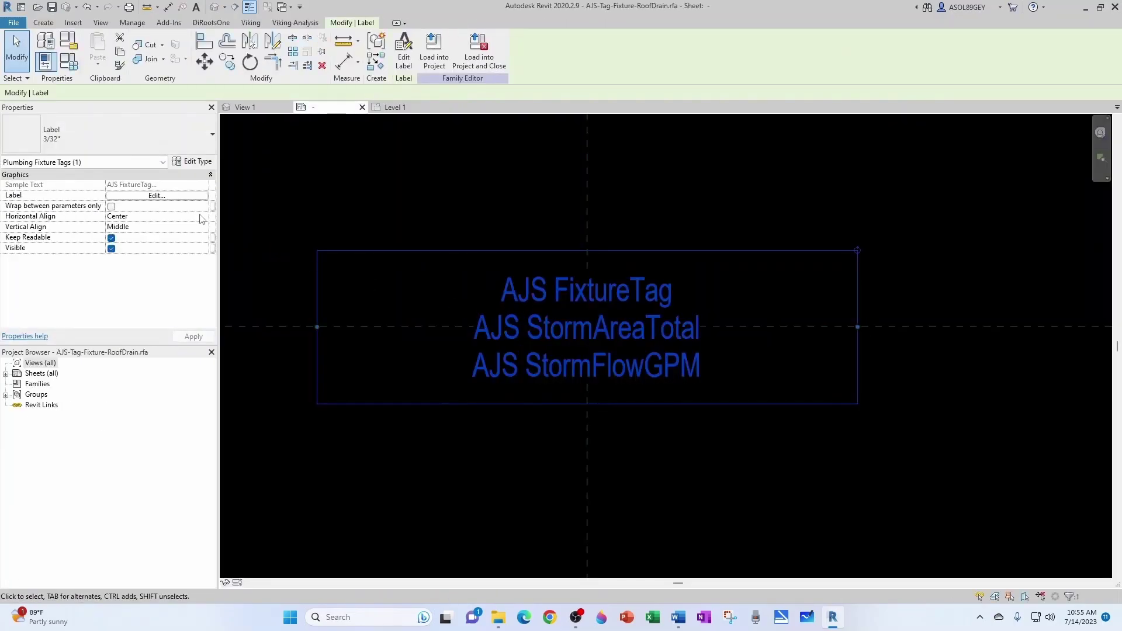
click(156, 195)
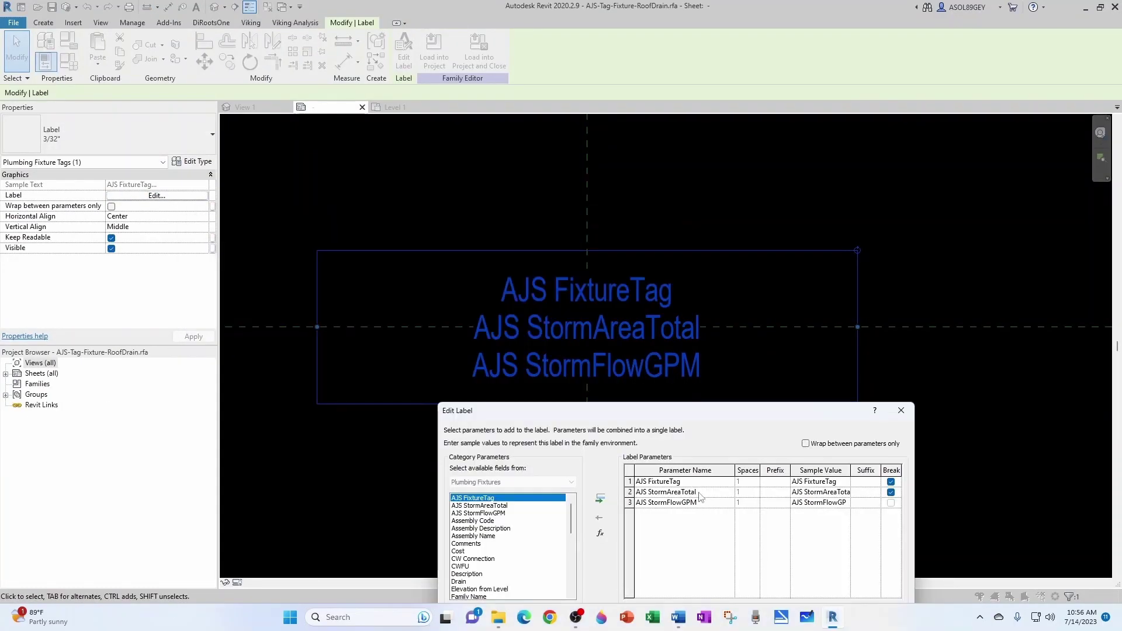
click(770, 493)
text(SF))
drag(785, 420, 733, 261)
click(724, 472)
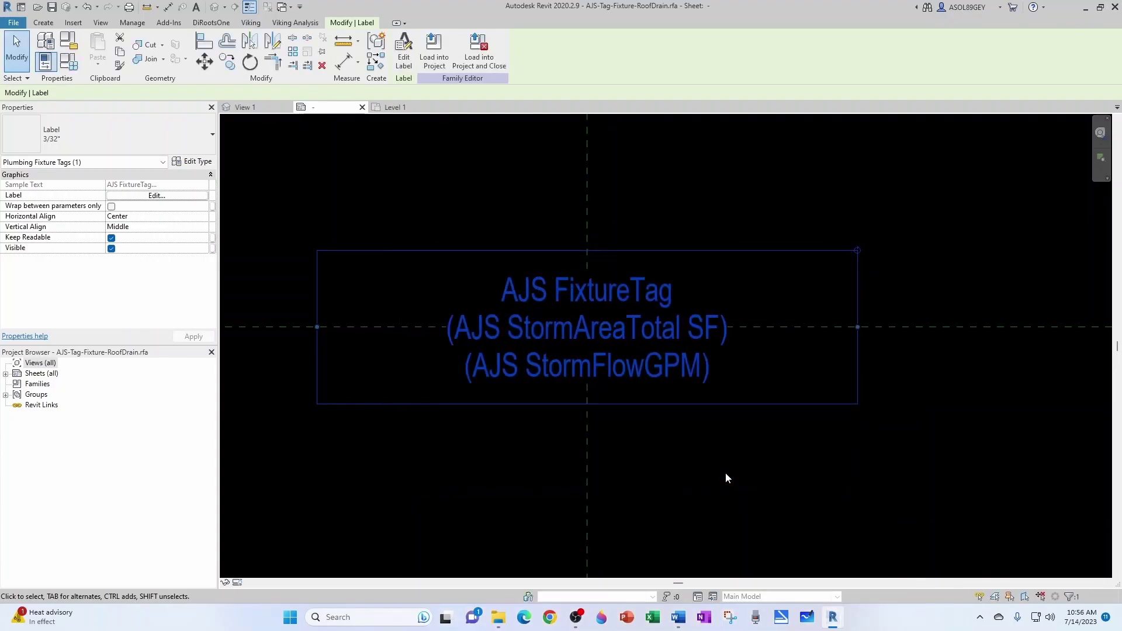
click(725, 472)
Reload the updated tag into Project2, overwriting the existing version.
click(407, 47)
click(530, 395)
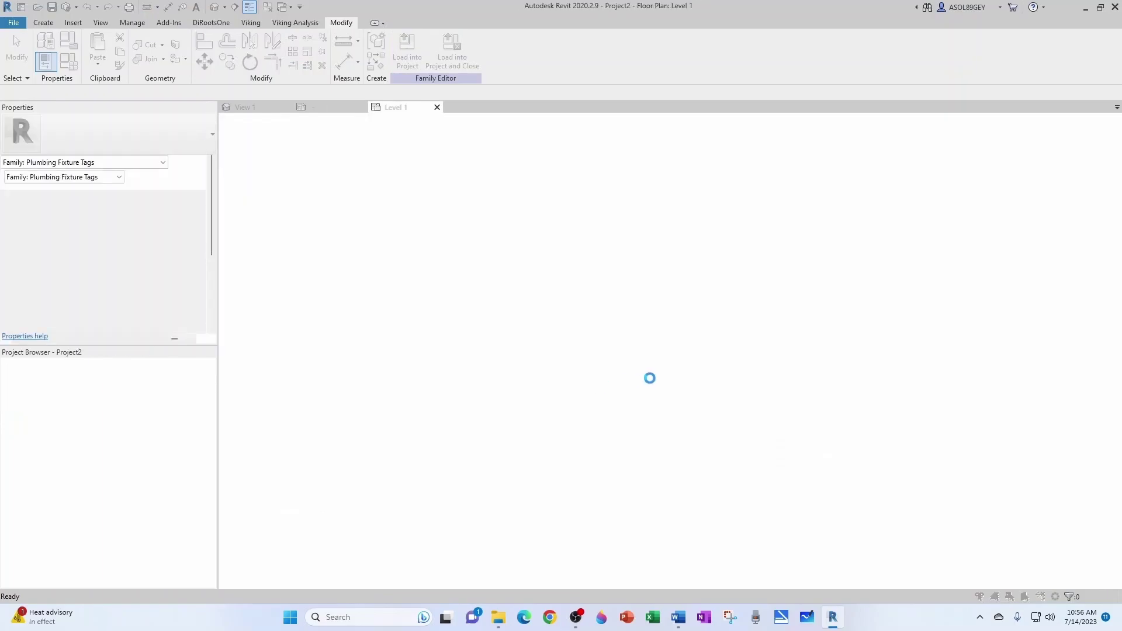
click(543, 281)
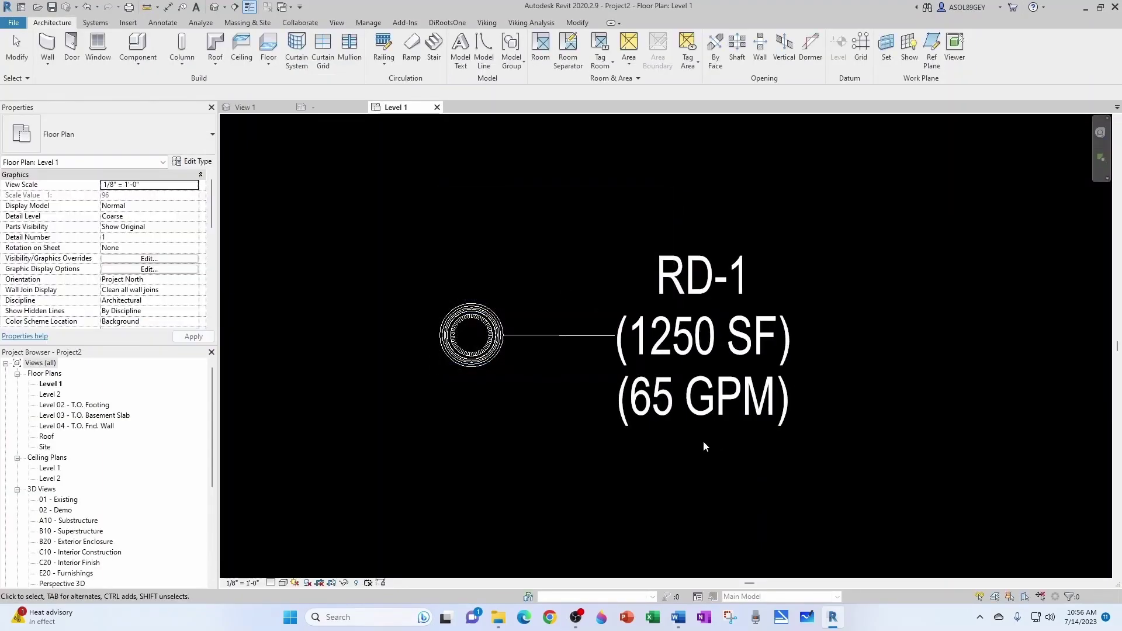